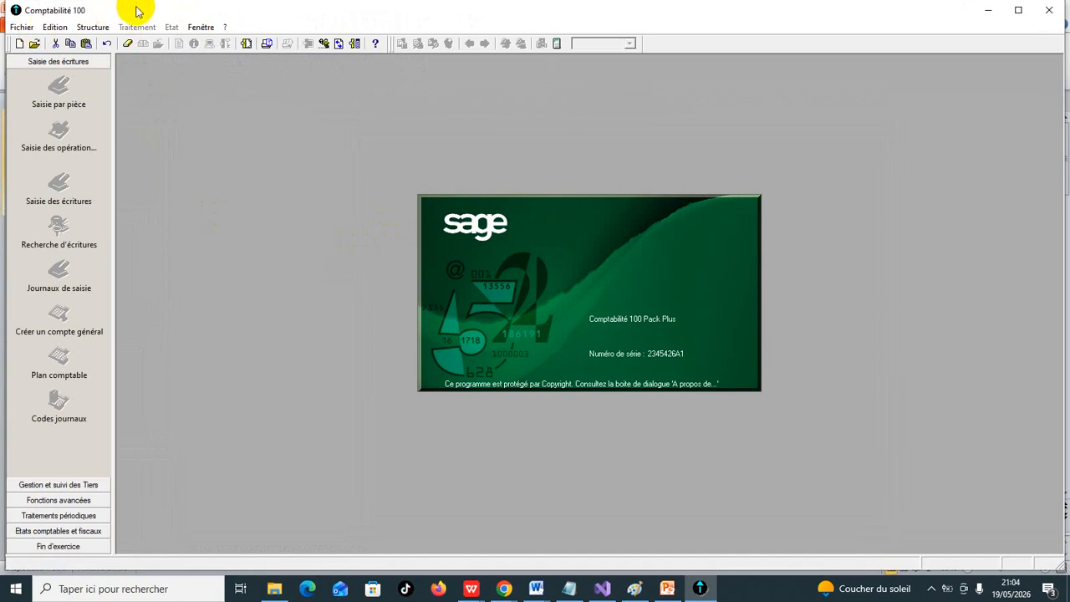
- Start a new accounting file with test100 as the company name, keeping the option to reuse the installation information
click(26, 31)
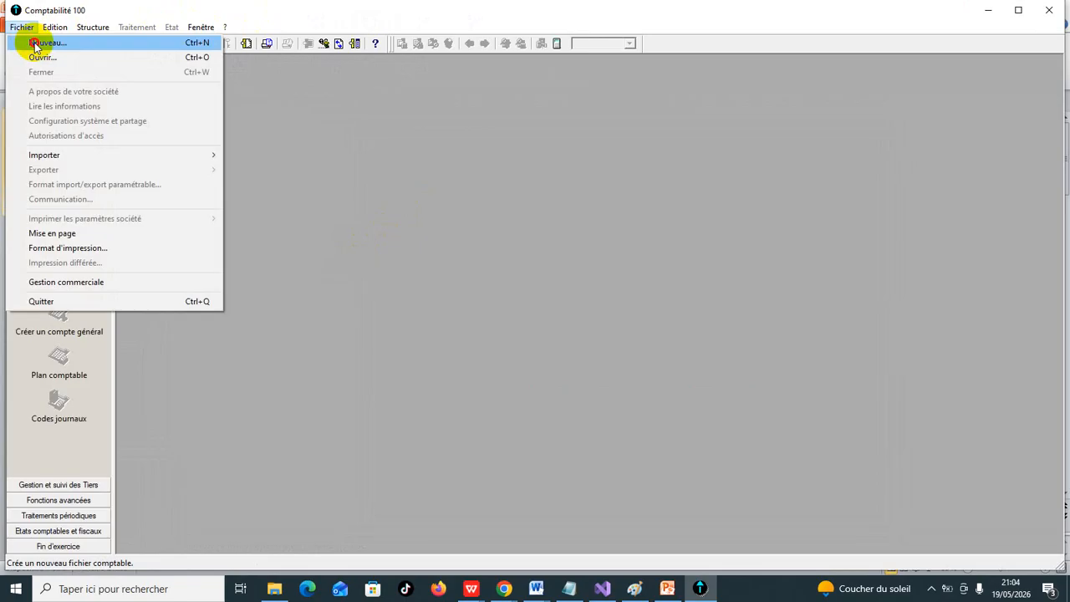
click(36, 41)
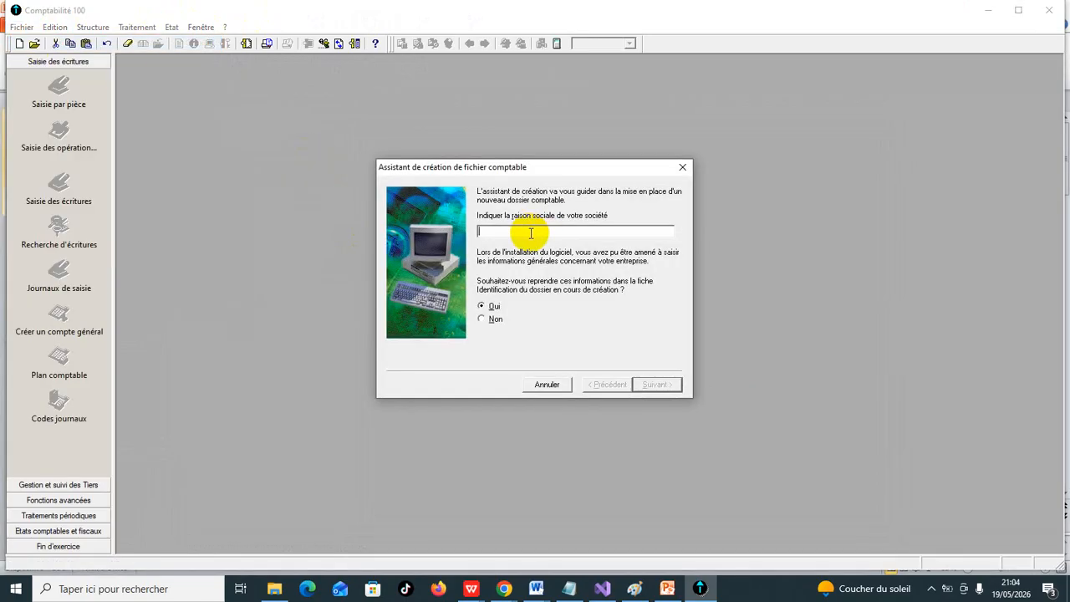
text(test&)
key(BackSpace)
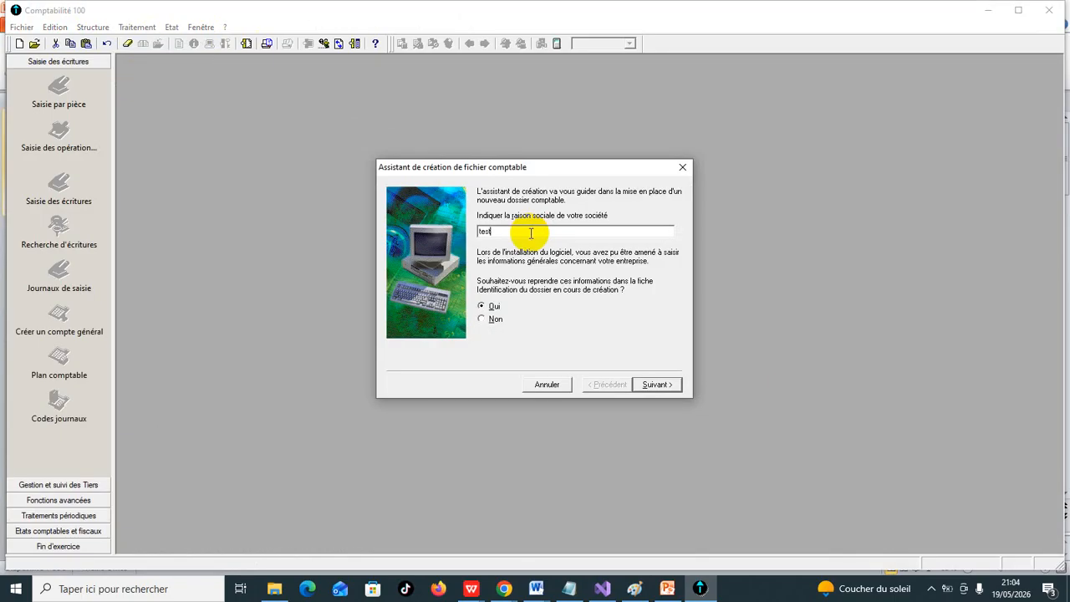
text(100)
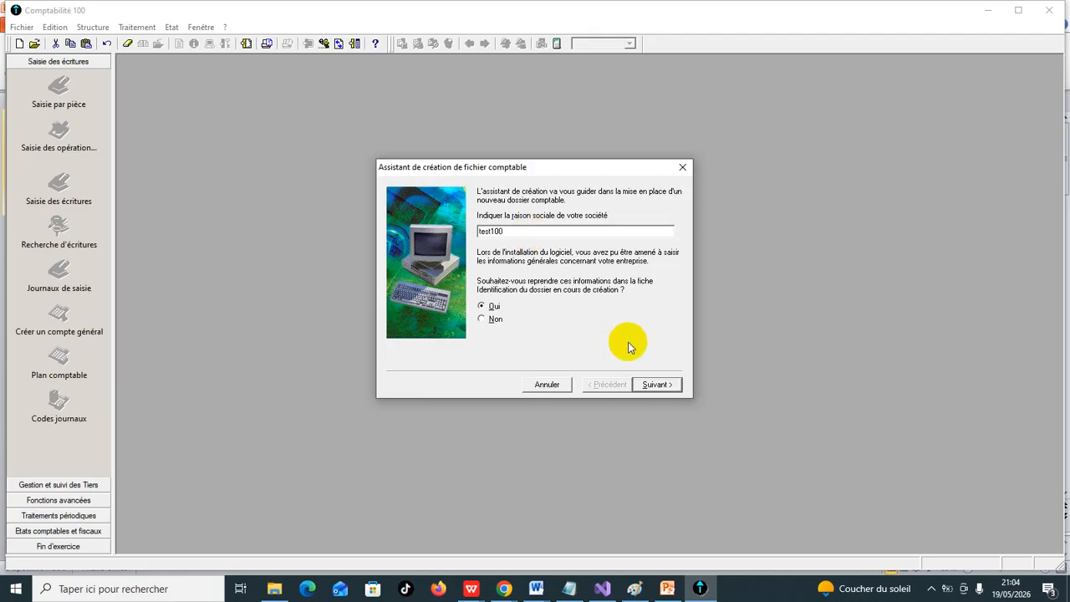
click(667, 386)
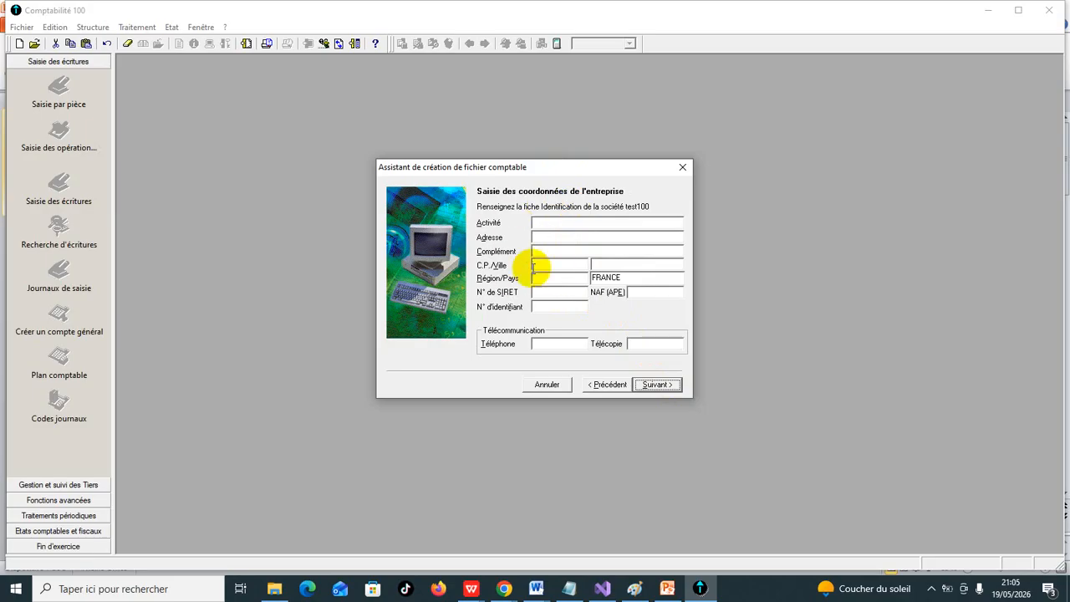
- Fill in the company details with the activity INFORMATIQUE and the company's street address, and continue the assistant
click(541, 224)
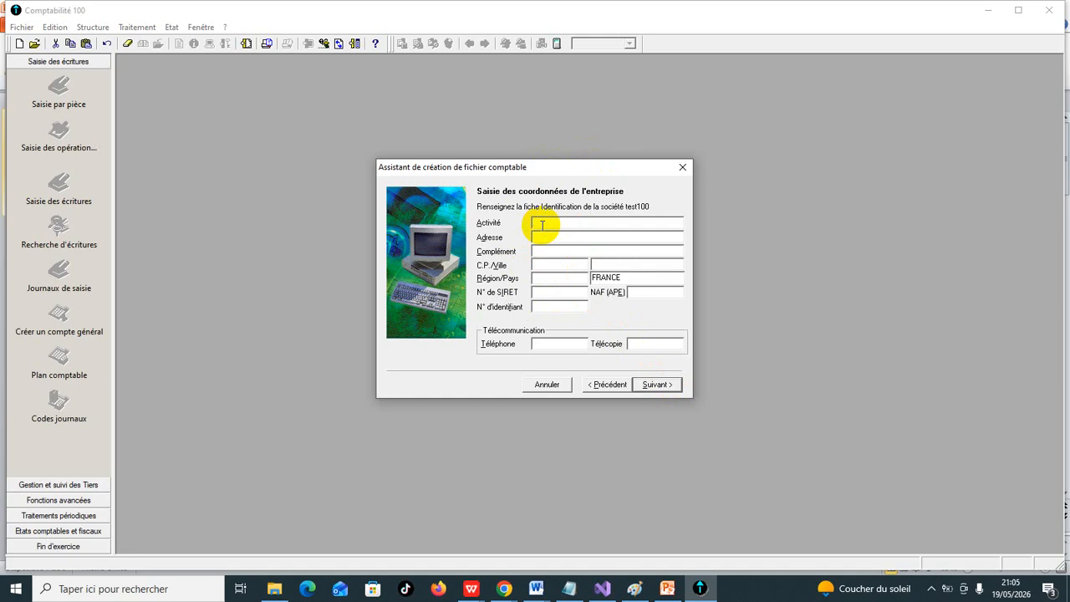
text(INFORMATIQUE)
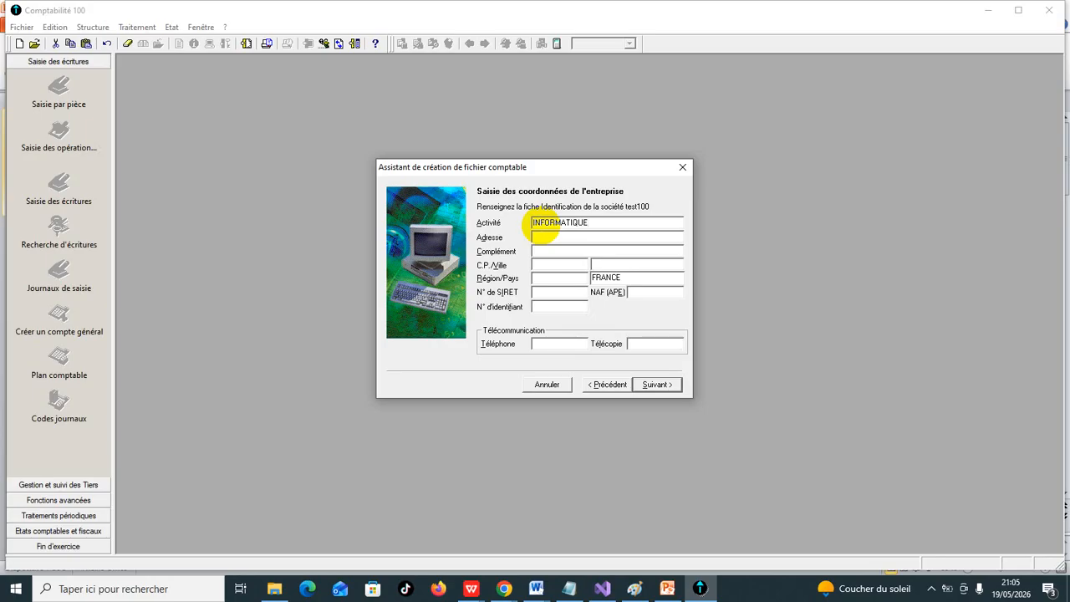
click(546, 240)
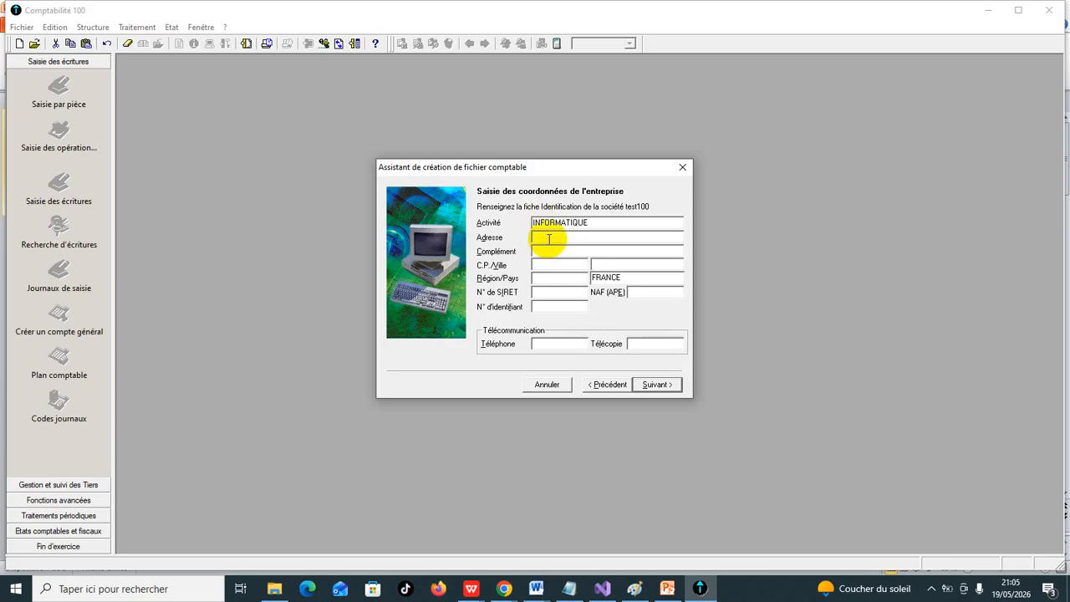
text(66 A S)
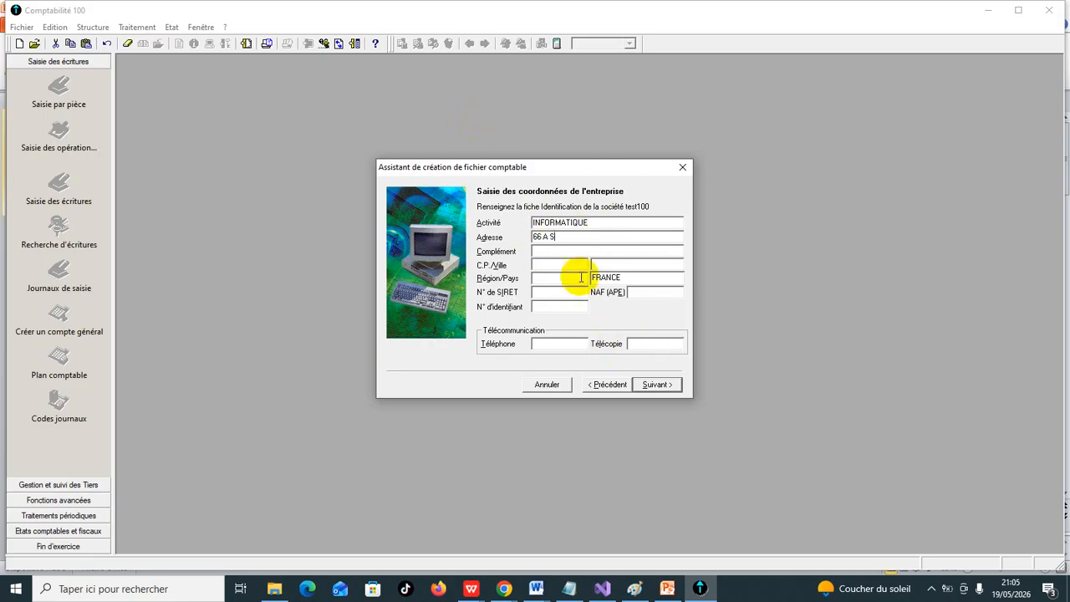
click(661, 390)
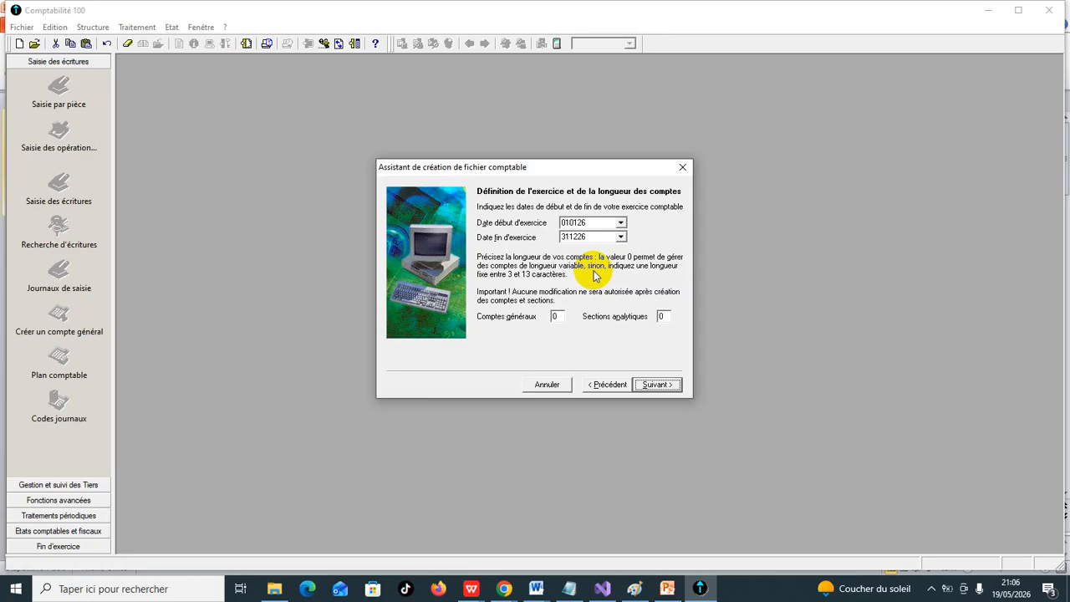
- Check the fiscal year start date in the calendar and accept the proposed year dates and account lengths
click(621, 222)
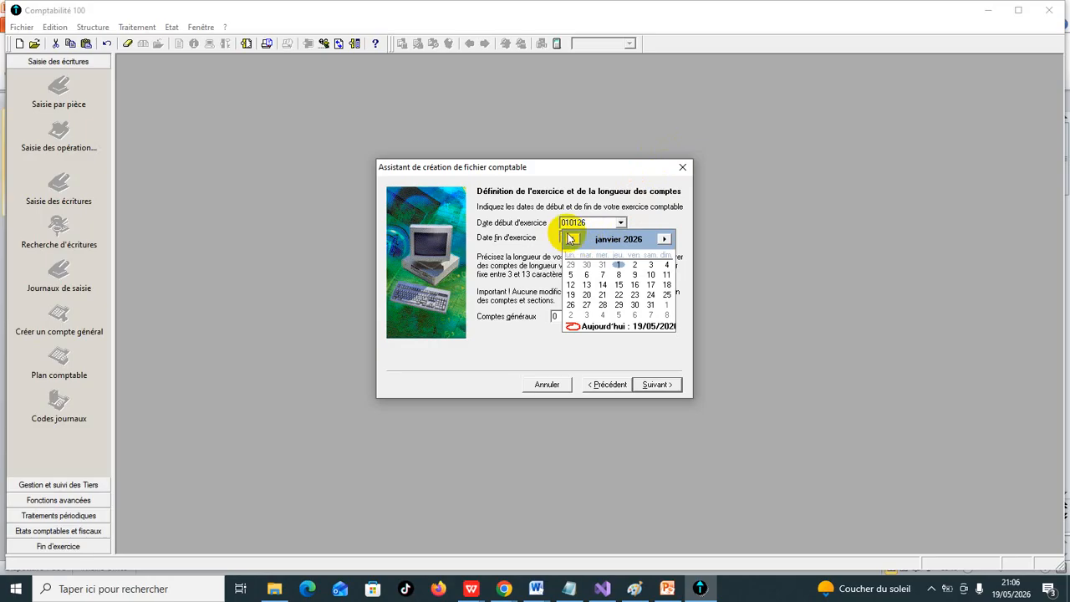
click(650, 219)
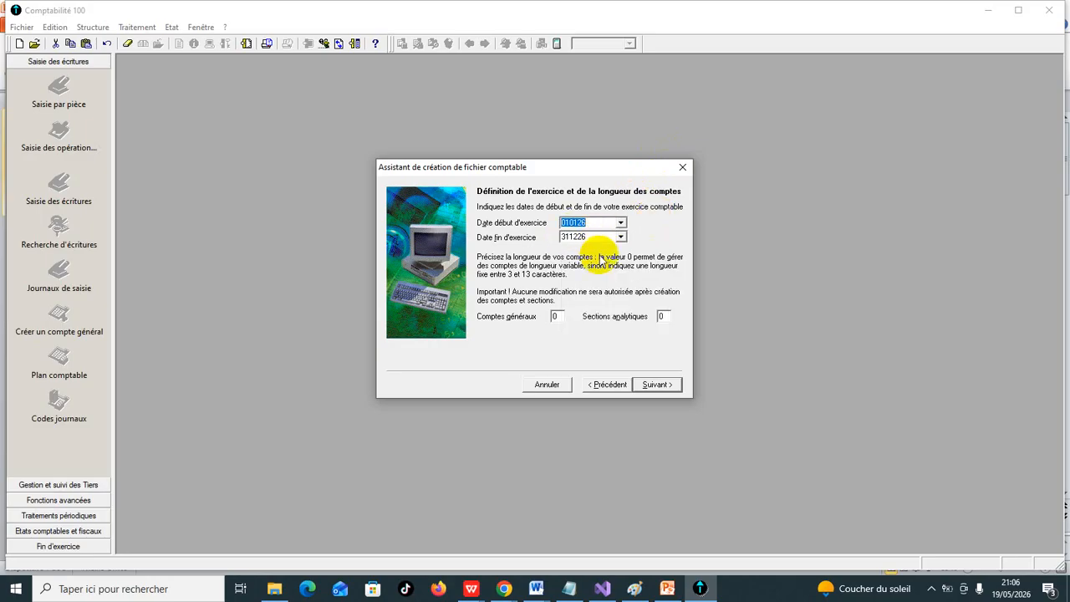
click(656, 386)
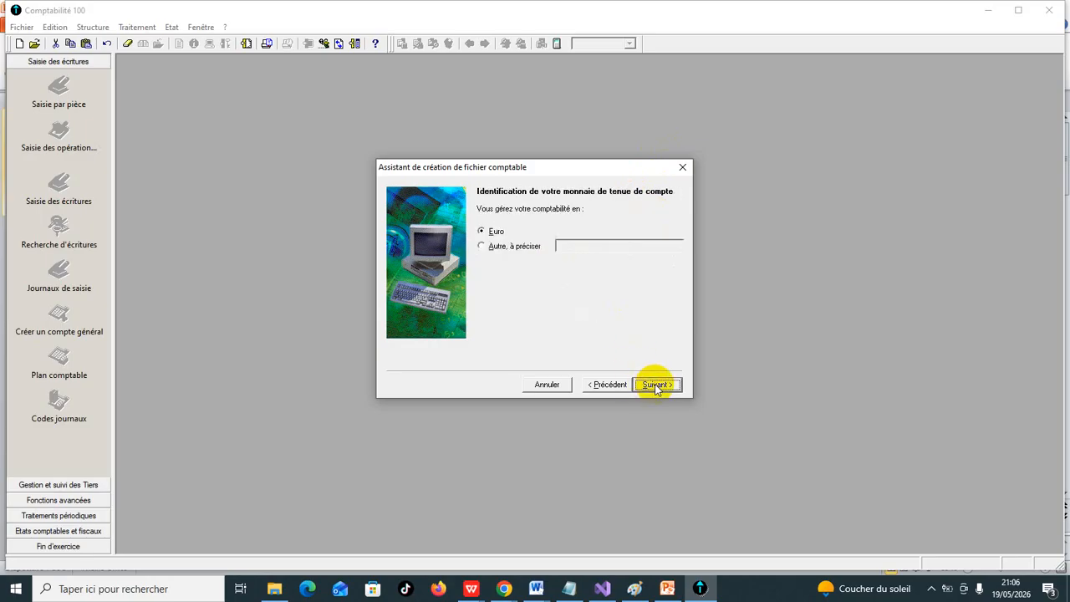
- Set the bookkeeping currency to another currency than the euro, specified as MAD
click(482, 245)
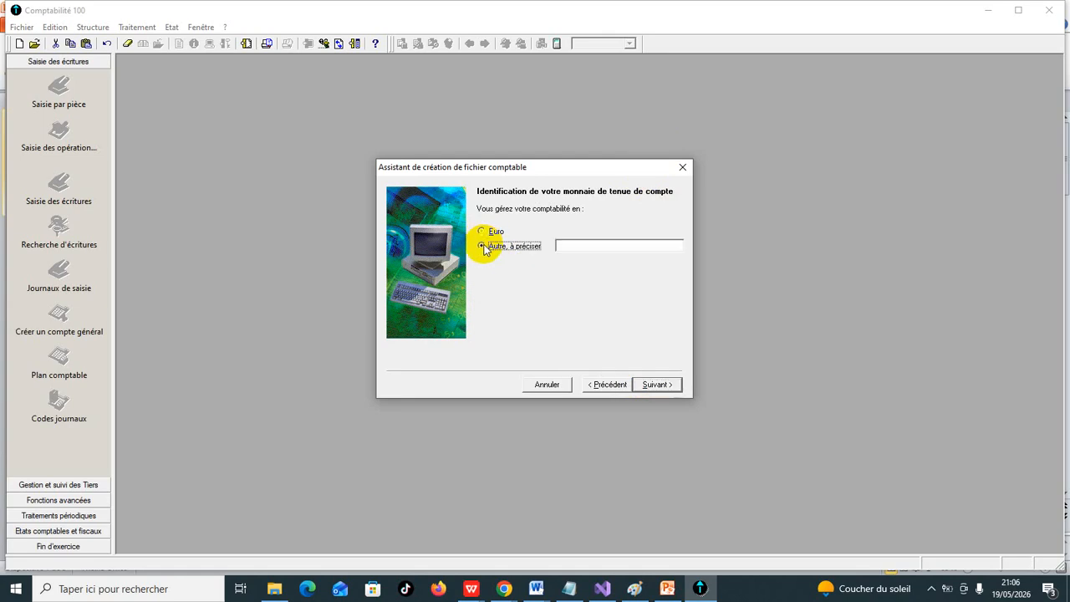
click(566, 248)
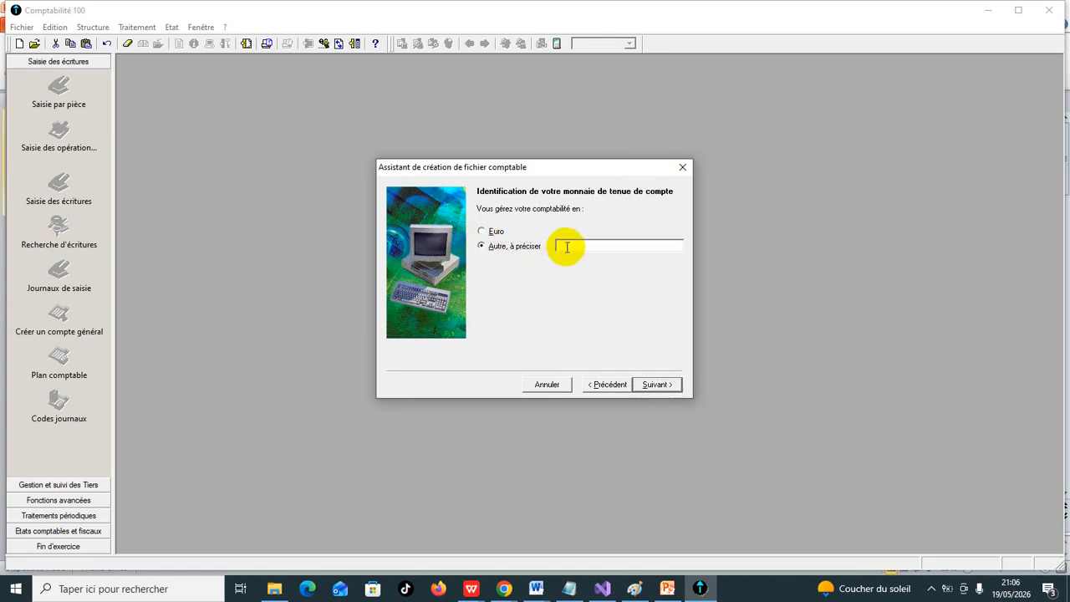
text(MAD)
click(657, 384)
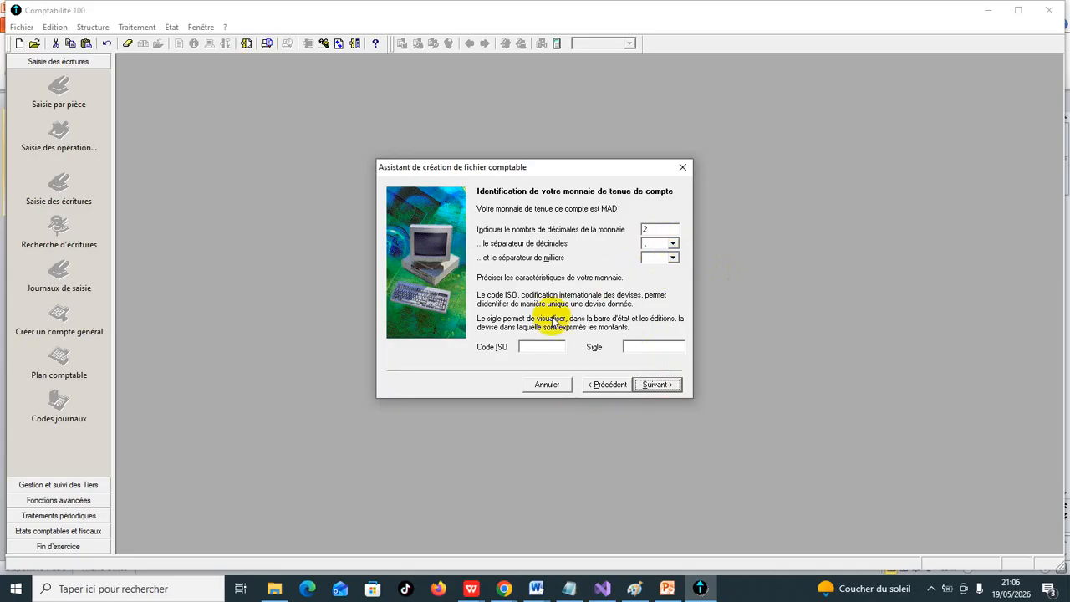
- Accept the default currency format and choose to define the file's settings manually instead of using the standard model
click(654, 387)
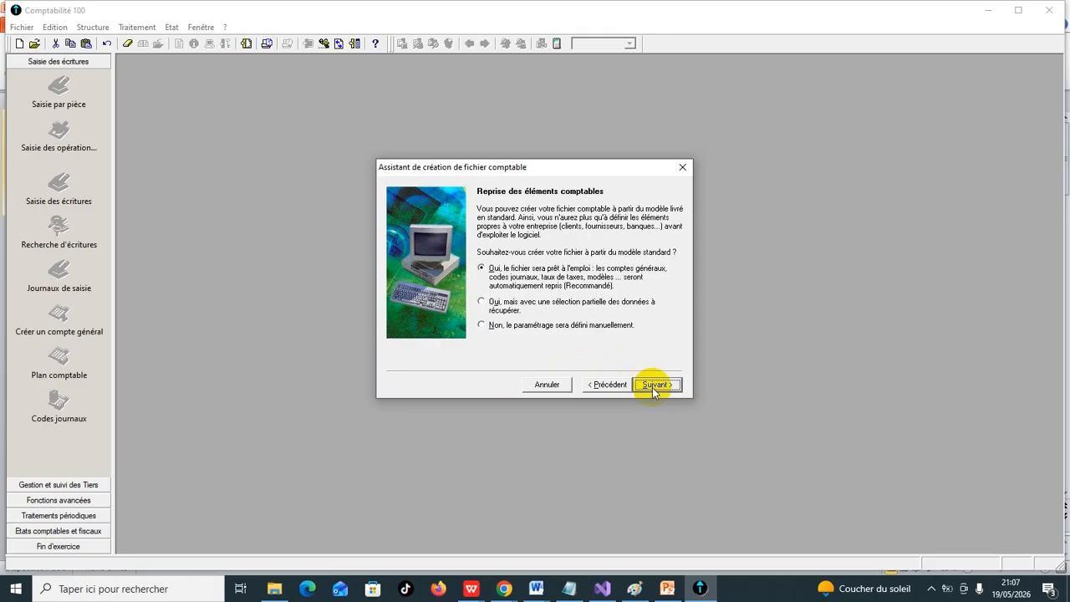
click(483, 326)
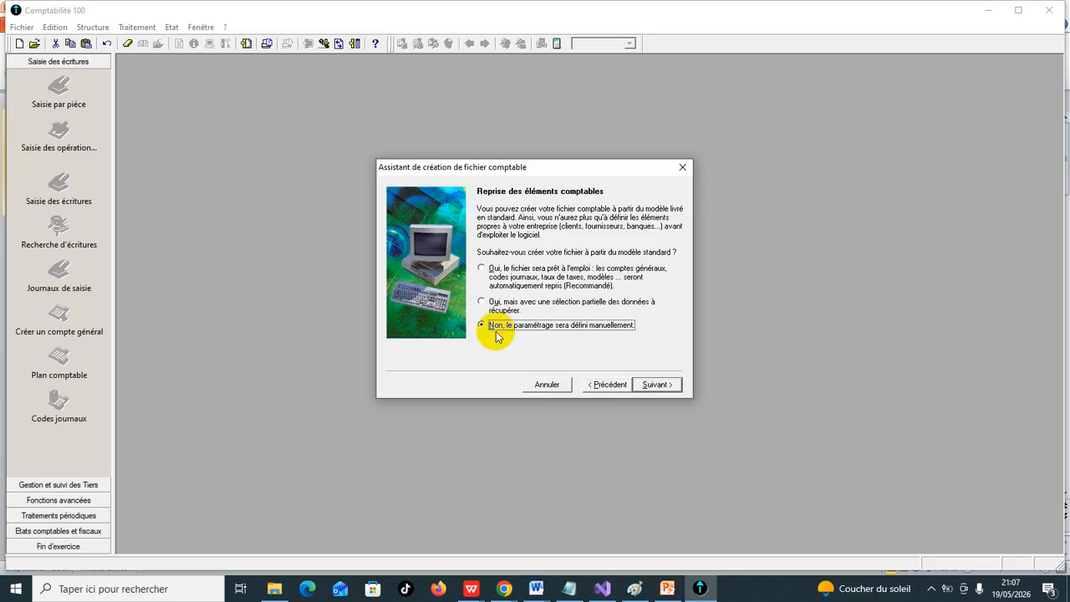
click(669, 387)
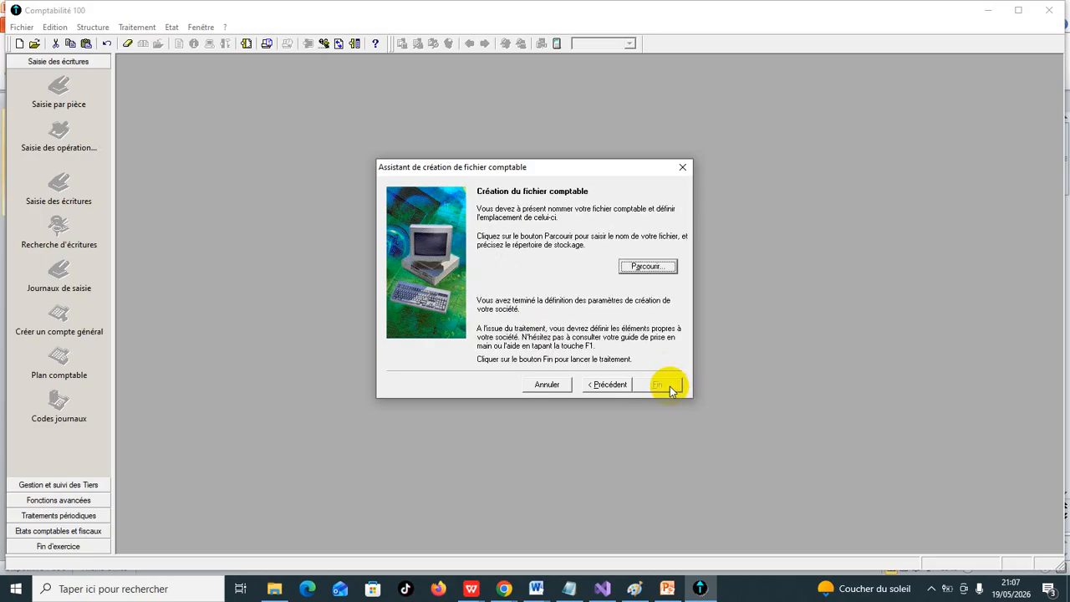
- Name the accounting file TEST 2026 in the Téléchargements folder and finish the assistant to create it
click(643, 266)
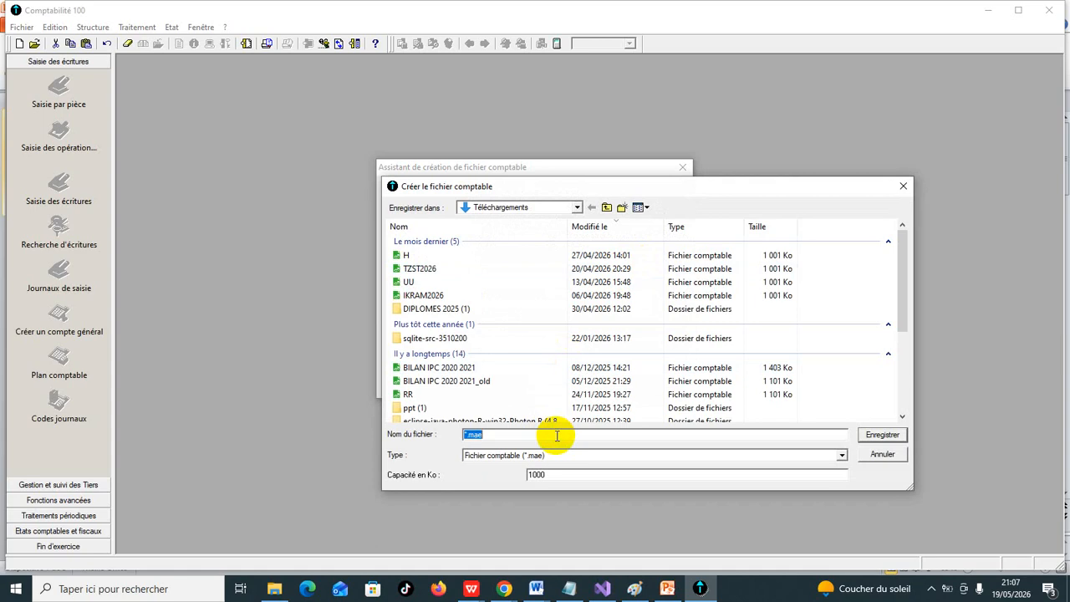
text(TEST)
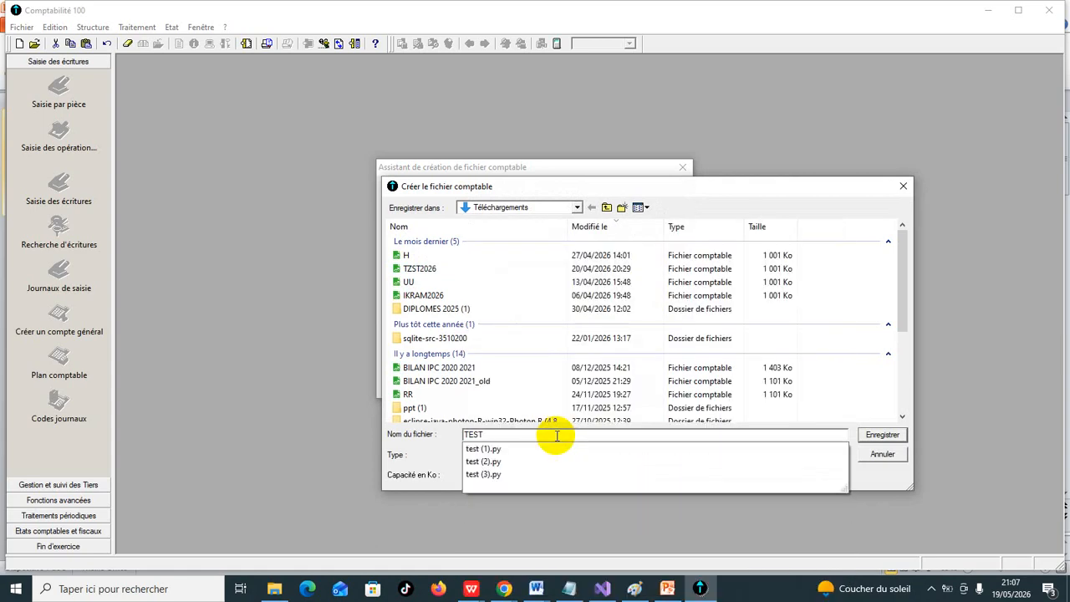
text( 20)
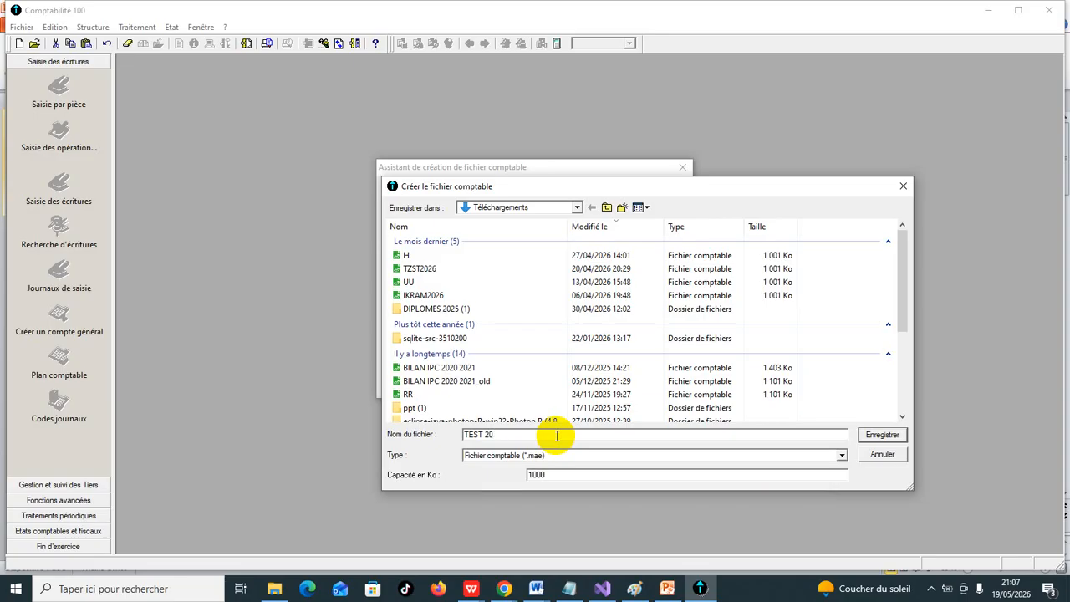
text(26)
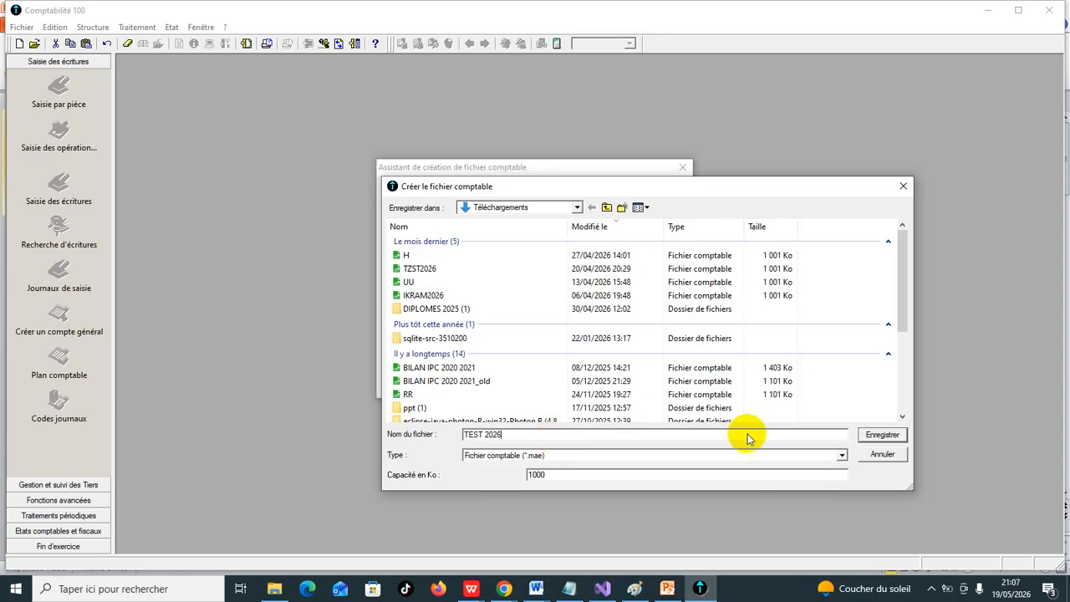
click(878, 435)
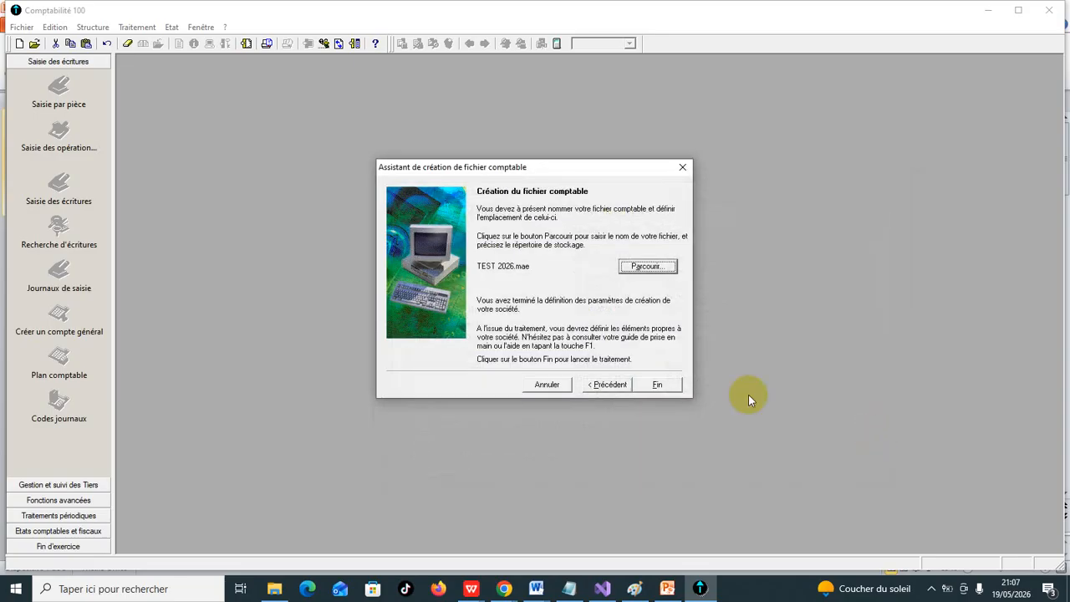
click(671, 383)
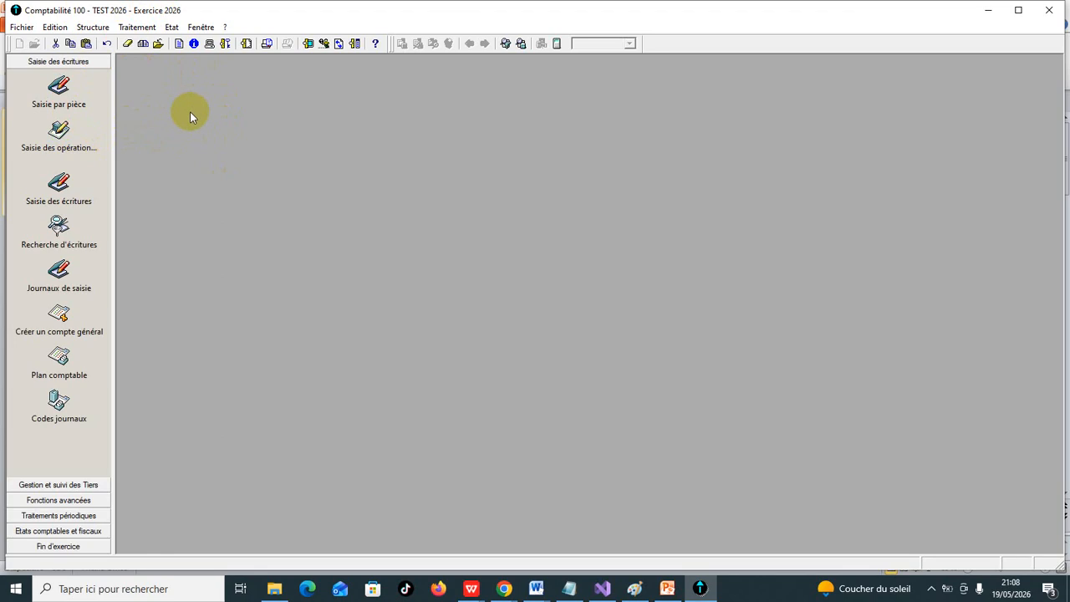
- Add general account 6111 titled ACHAT to the chart of accounts, validating it so that another account can be created
click(98, 30)
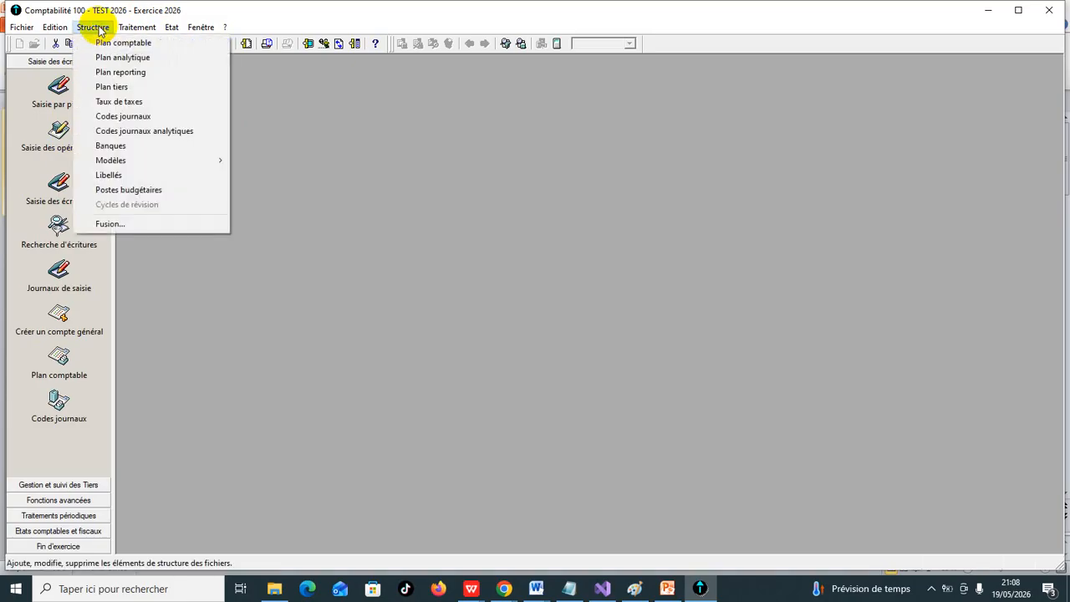
click(110, 43)
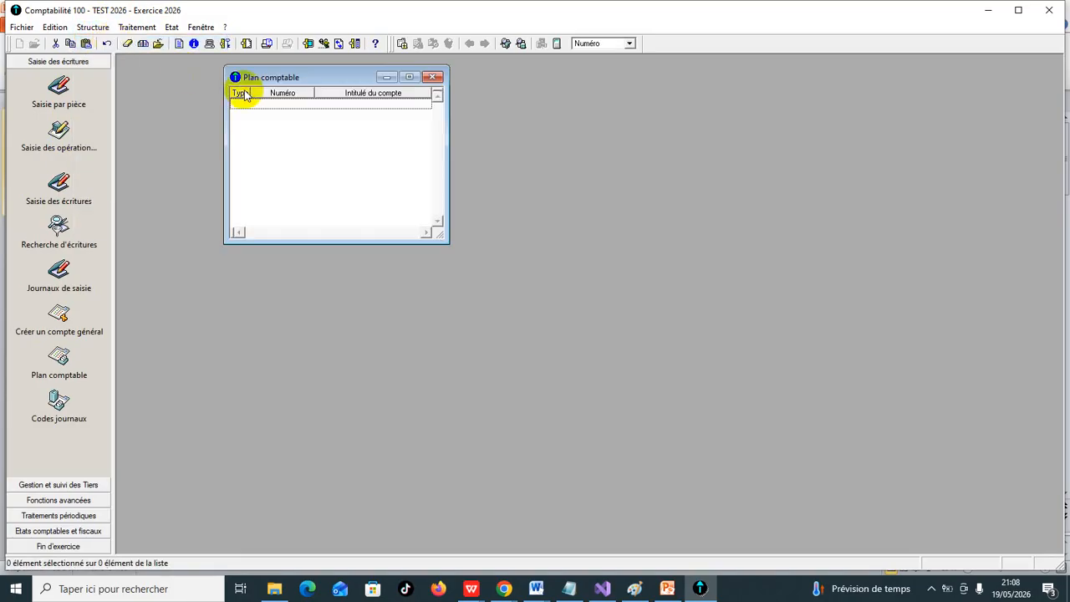
right_click(300, 132)
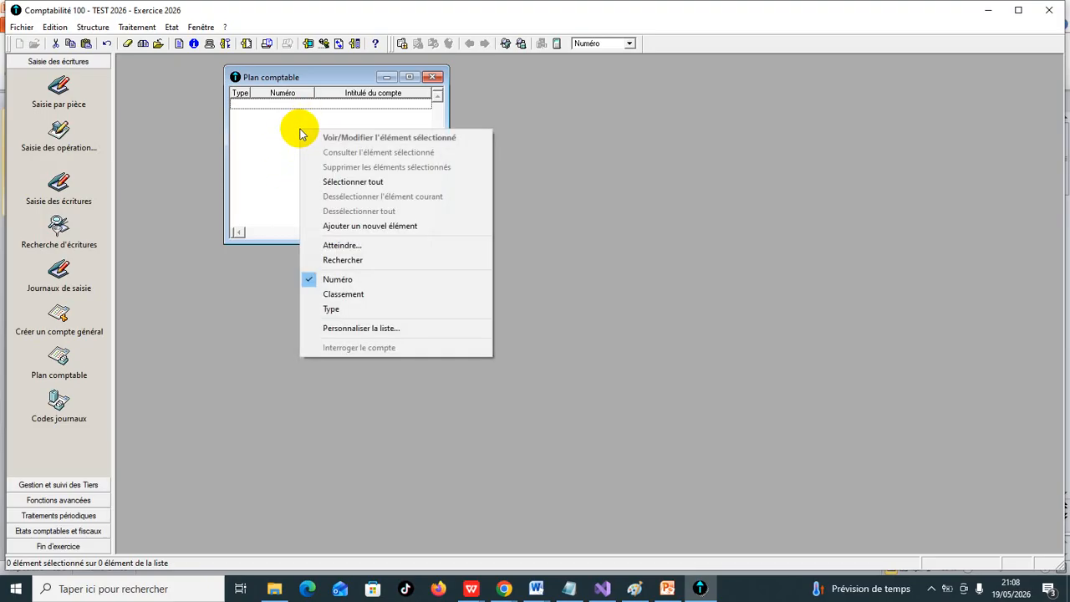
click(359, 226)
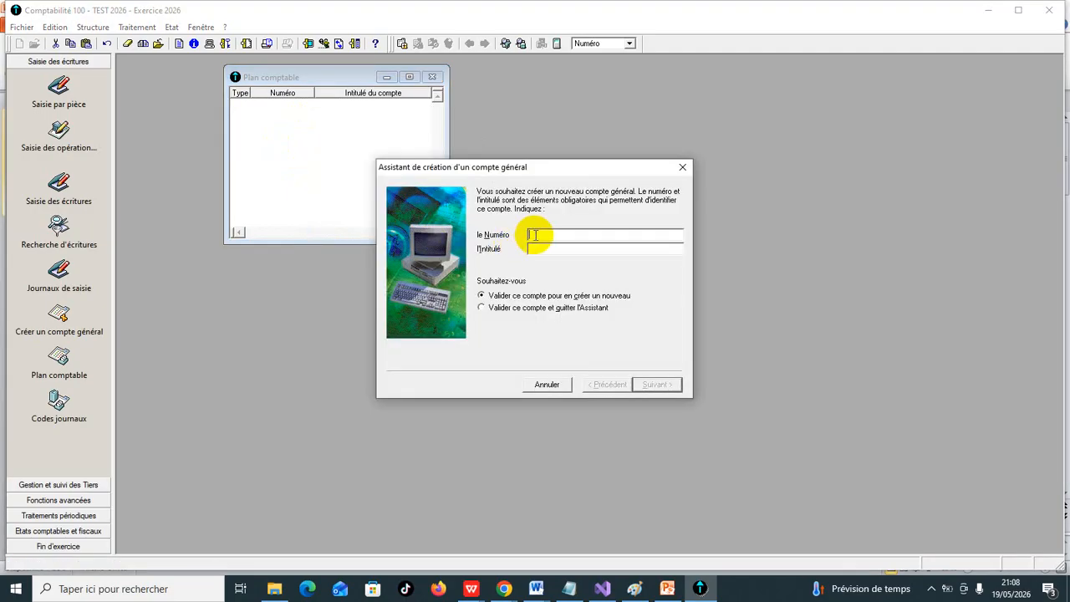
text(6111)
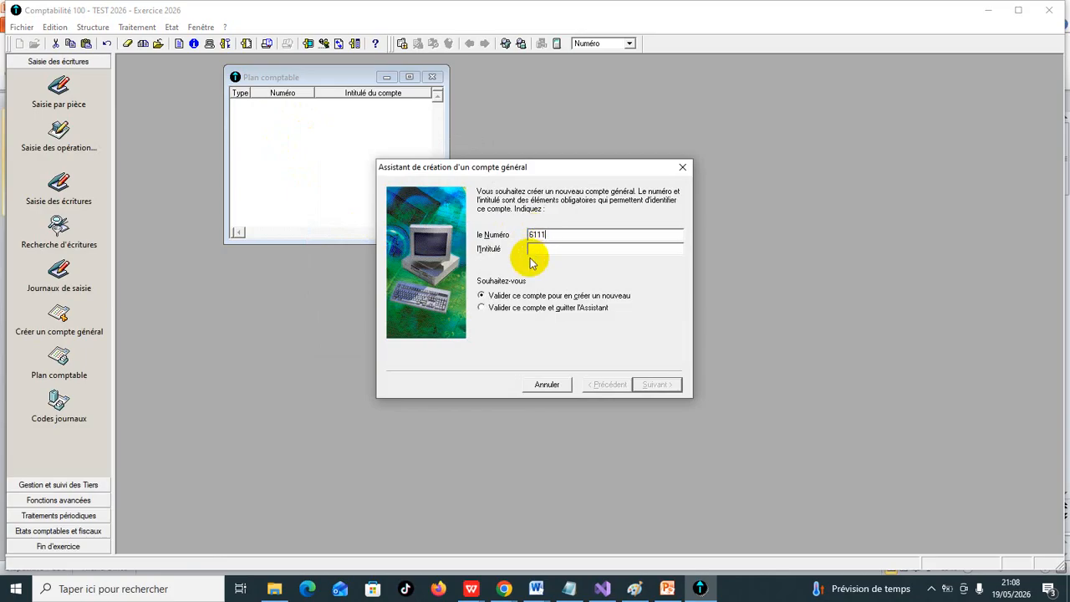
text(ACHAT)
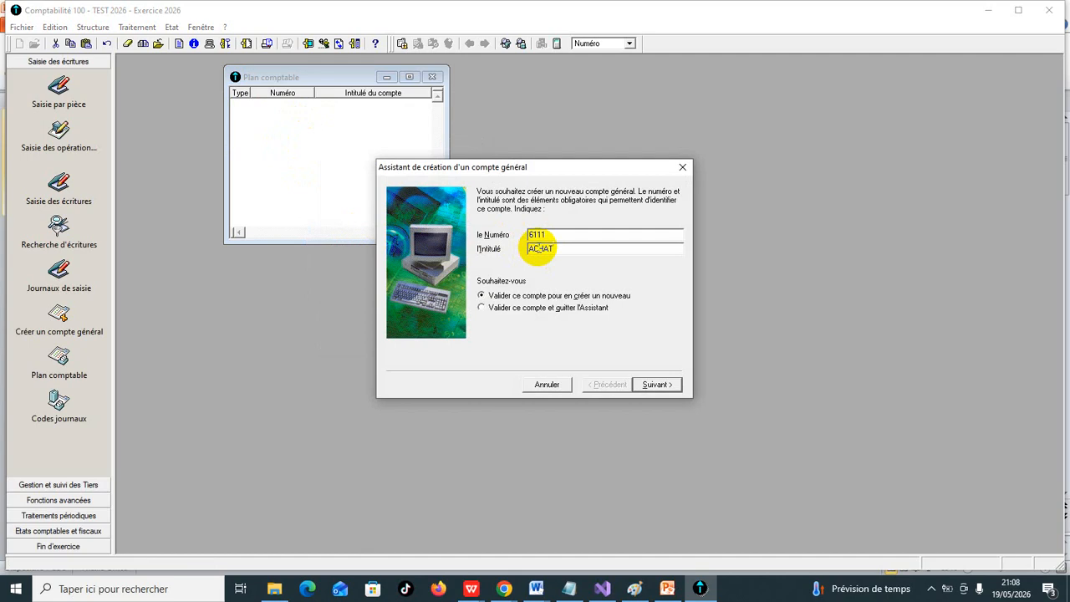
click(672, 393)
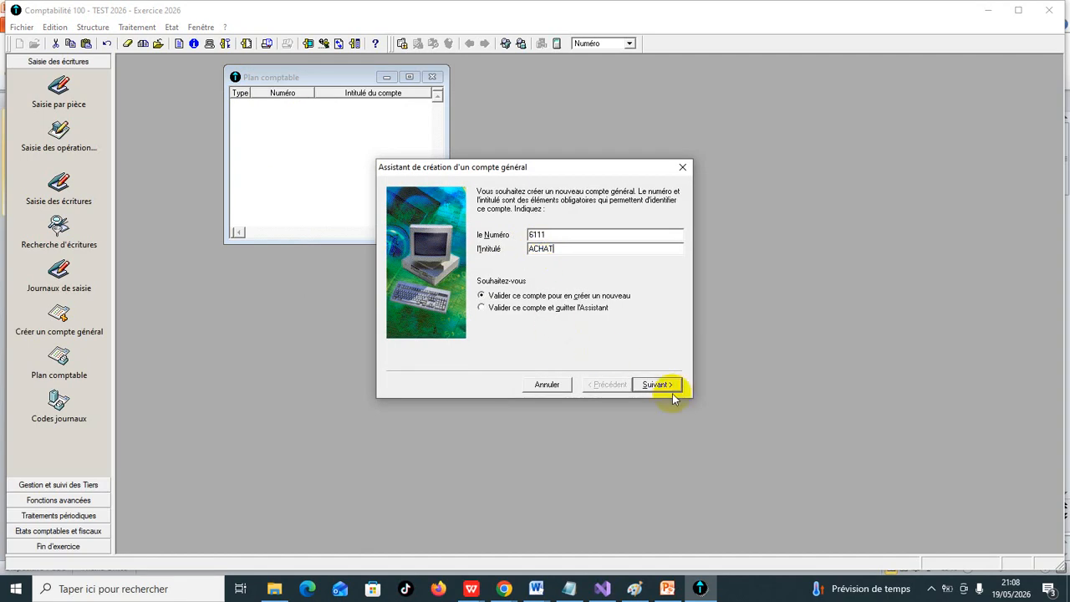
click(672, 393)
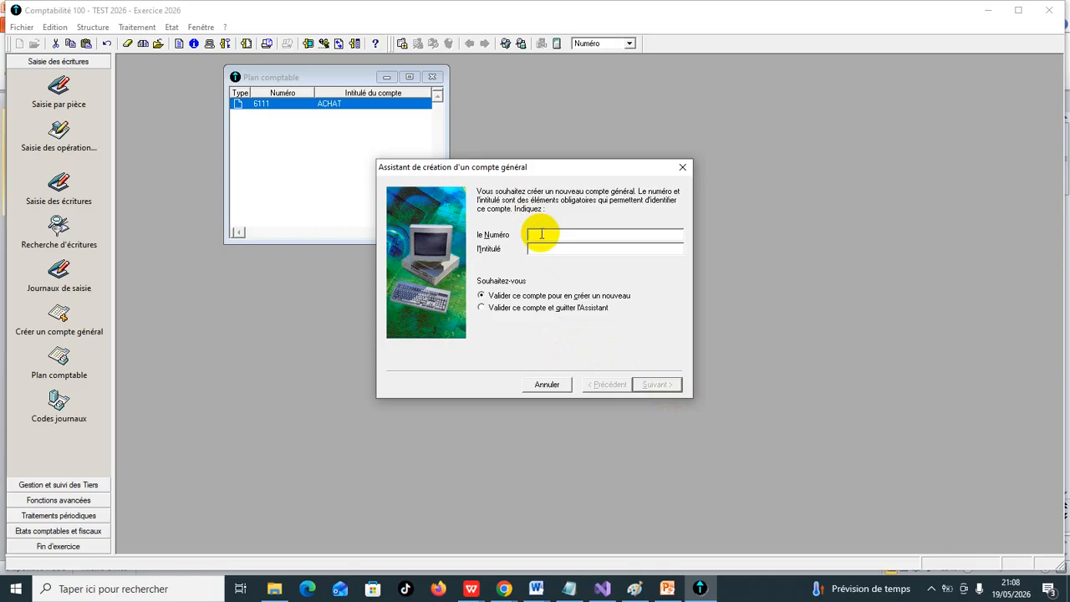
- Add general account 7111 titled VENTES to the chart of accounts, validating it so that another account can be created
text(7111)
click(539, 249)
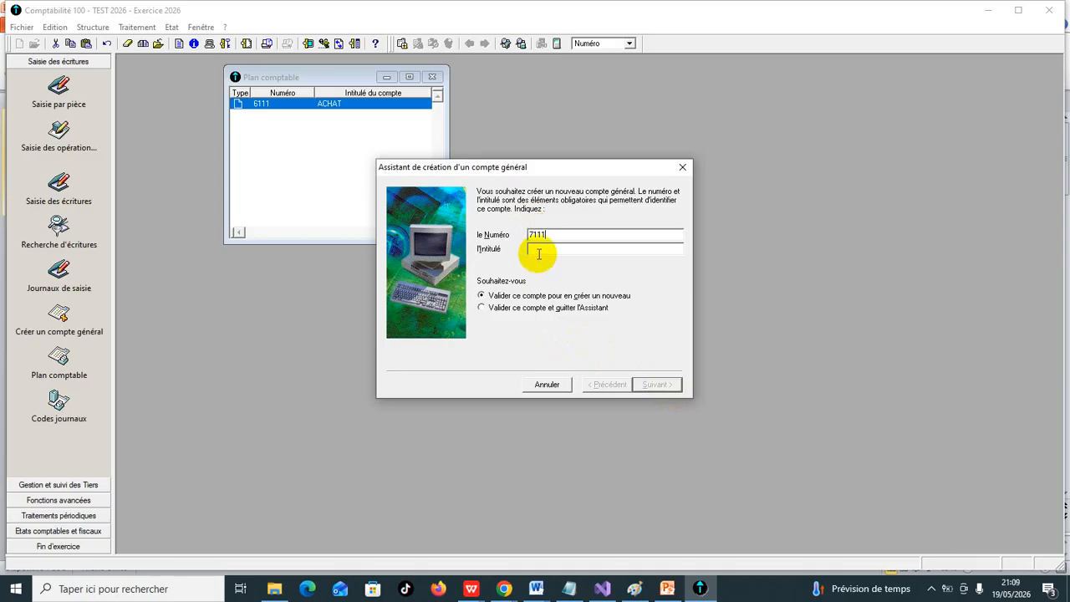
text(VENTES)
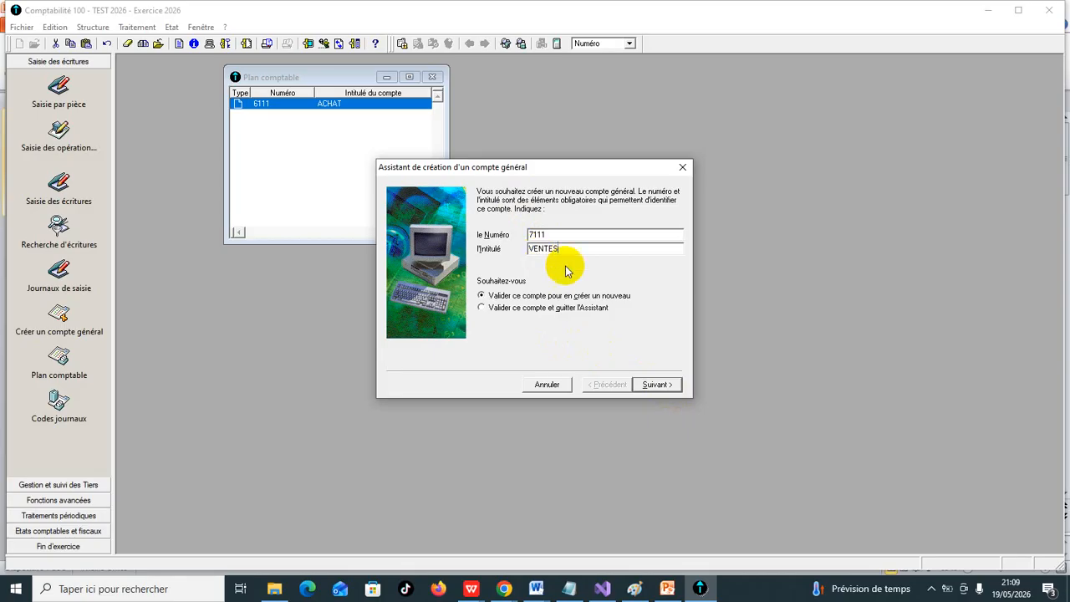
click(661, 387)
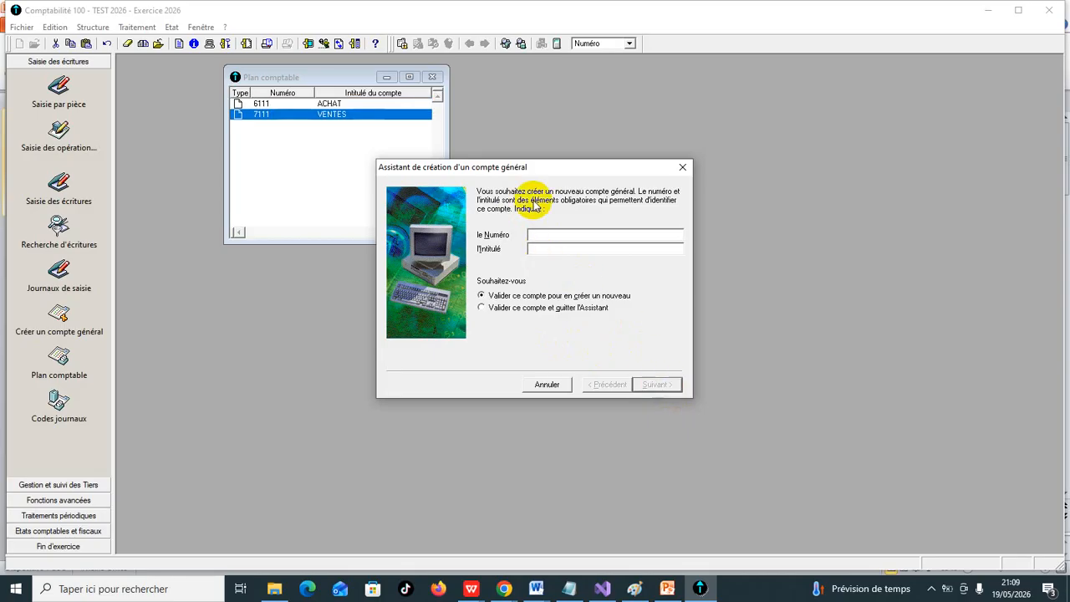
- Add general account 4411 titled FRS to the chart of accounts, keeping the assistant ready for another account
text(4411)
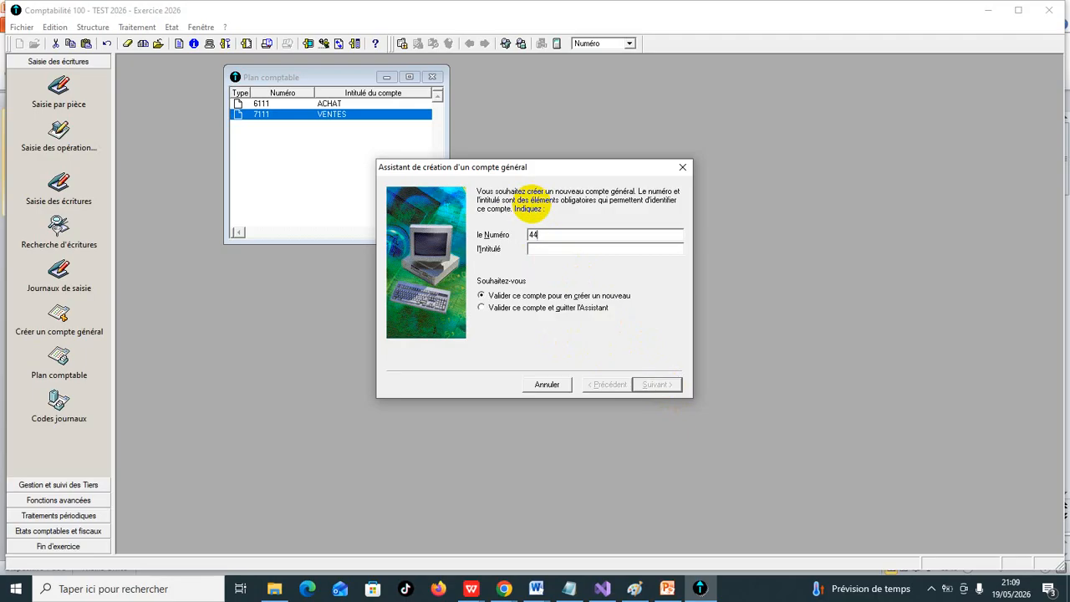
click(537, 248)
text(FRS)
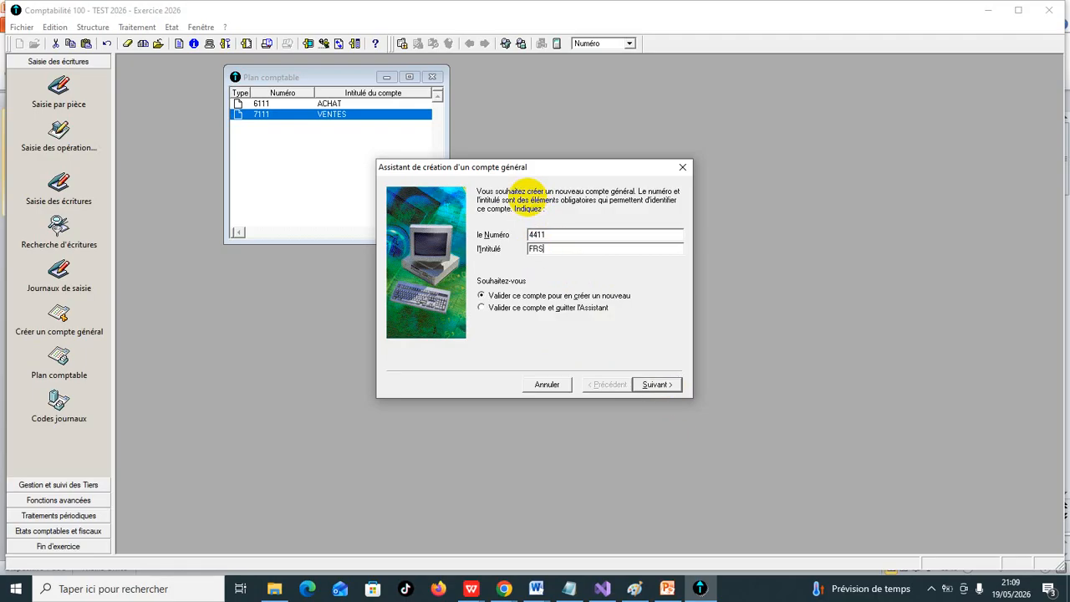
click(654, 385)
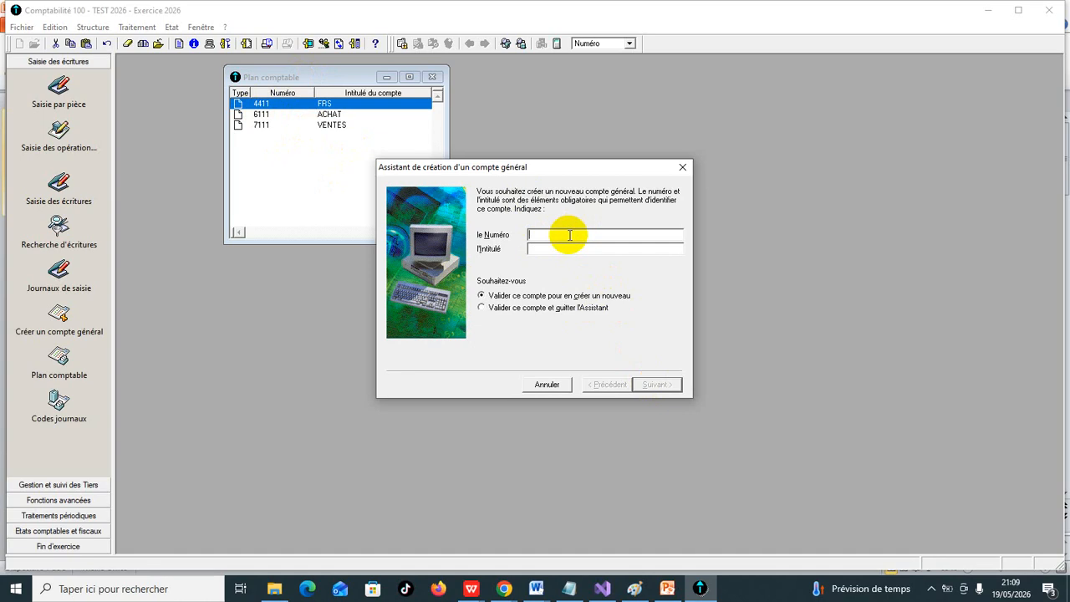
- Add general account 5141 titled BANQUE to the chart of accounts and continue with a new account
text(5141)
click(559, 249)
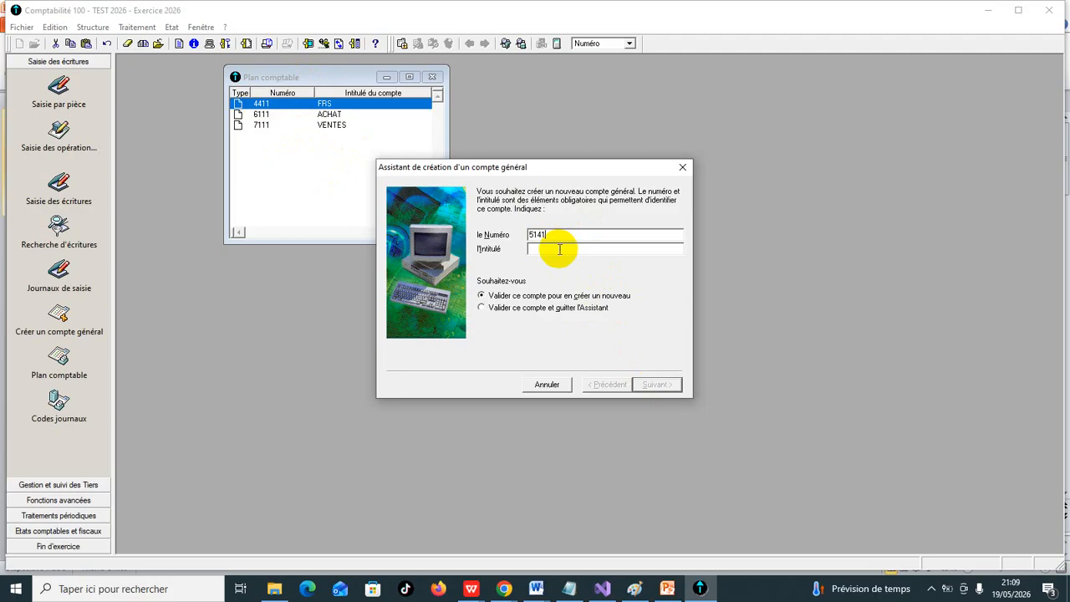
text(BANQUE)
click(656, 385)
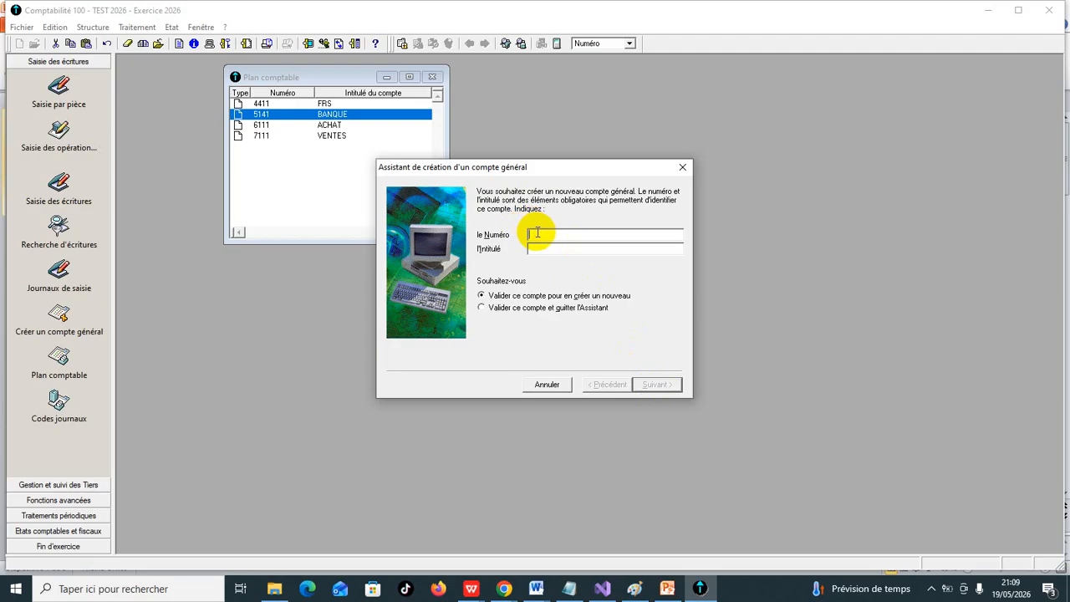
- Add general account 5161 titled CAISSE to the chart of accounts, then close the account creation assistant
text(5151)
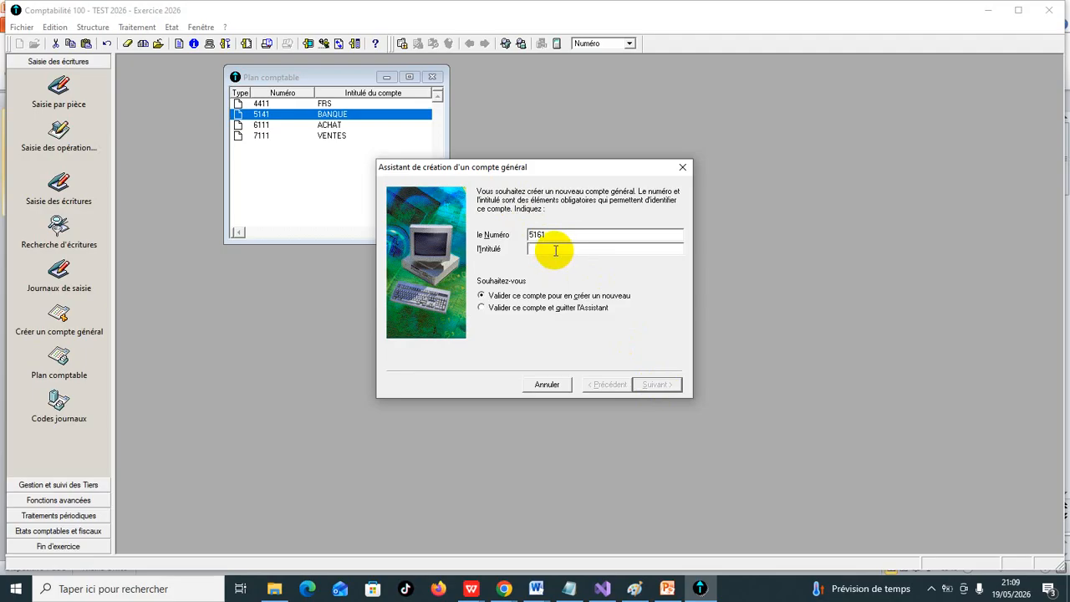
text(CAISSE)
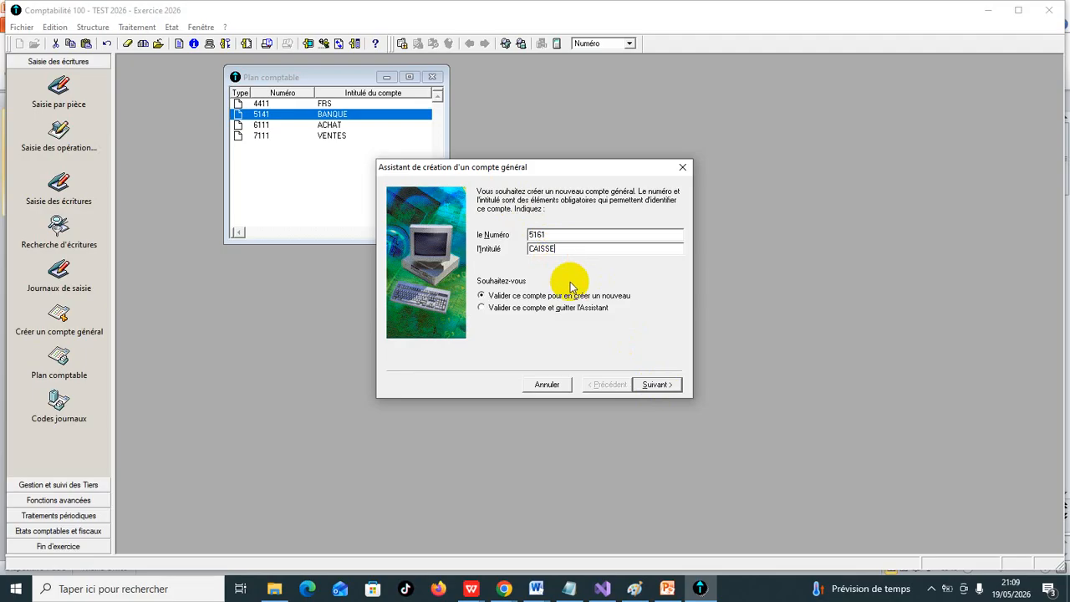
click(655, 385)
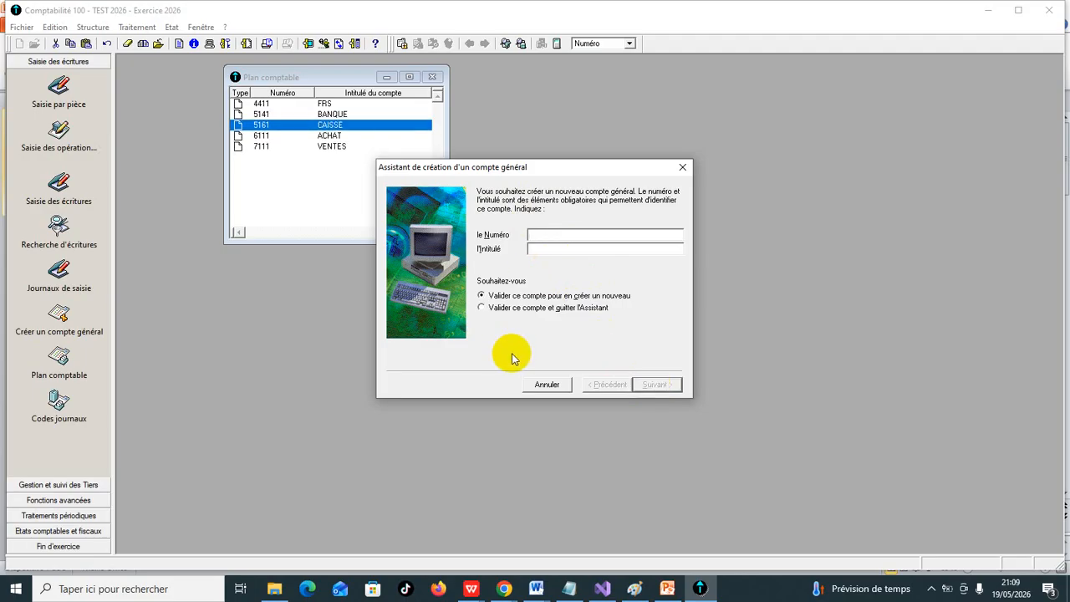
click(681, 171)
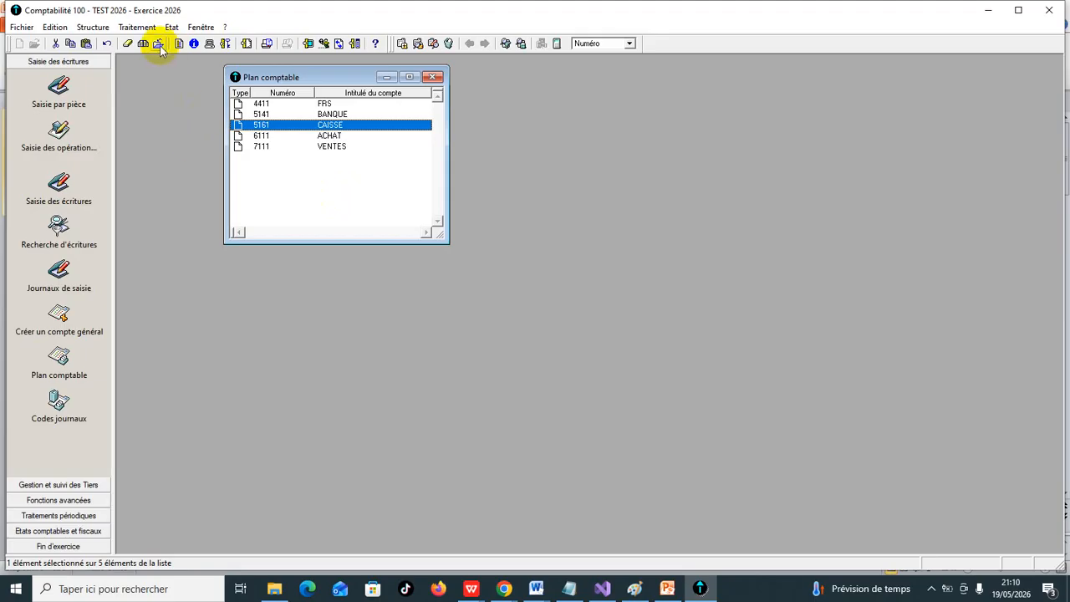
- Start creating a new journal in the list of journal codes, keeping Achats as the journal type
click(96, 30)
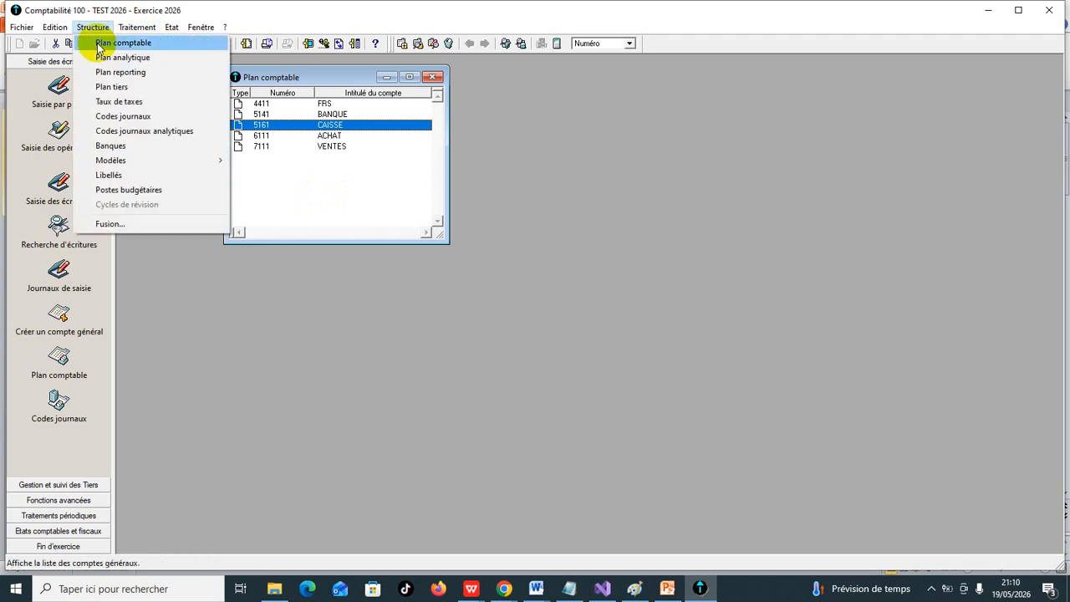
click(135, 120)
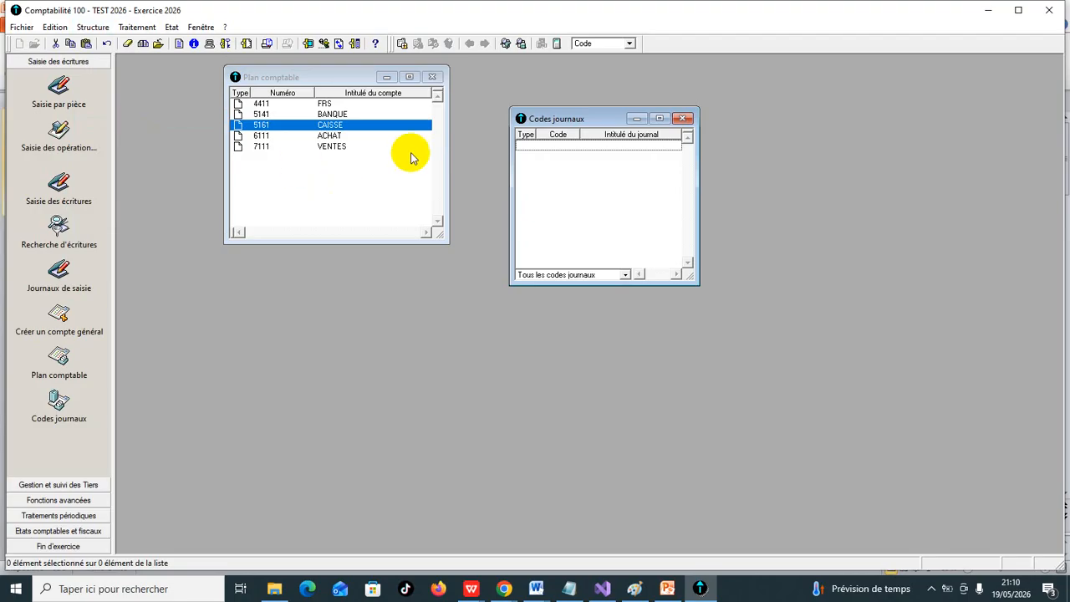
right_click(588, 170)
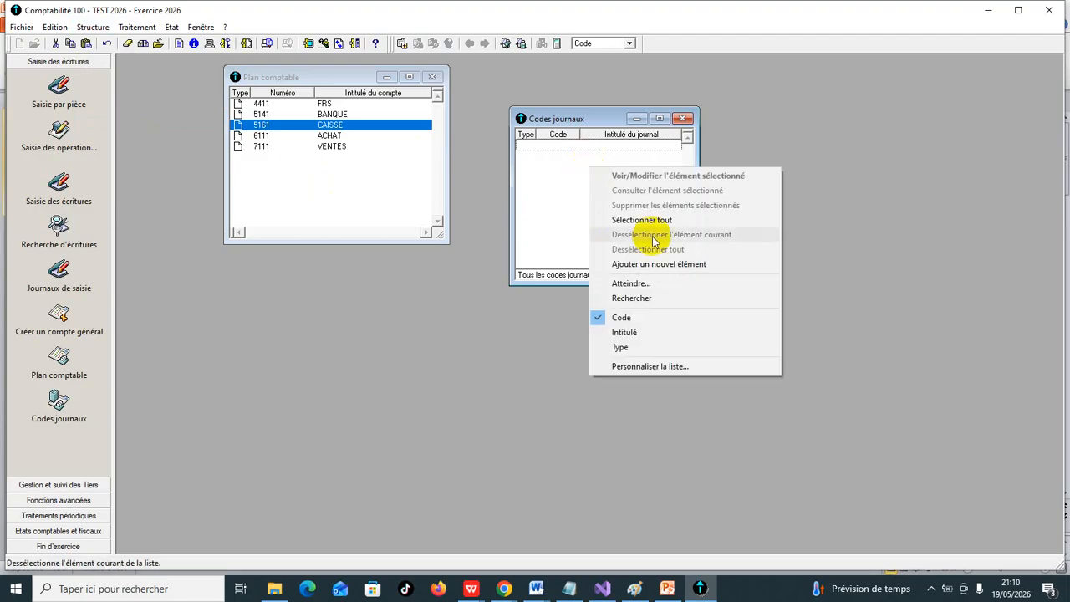
click(664, 265)
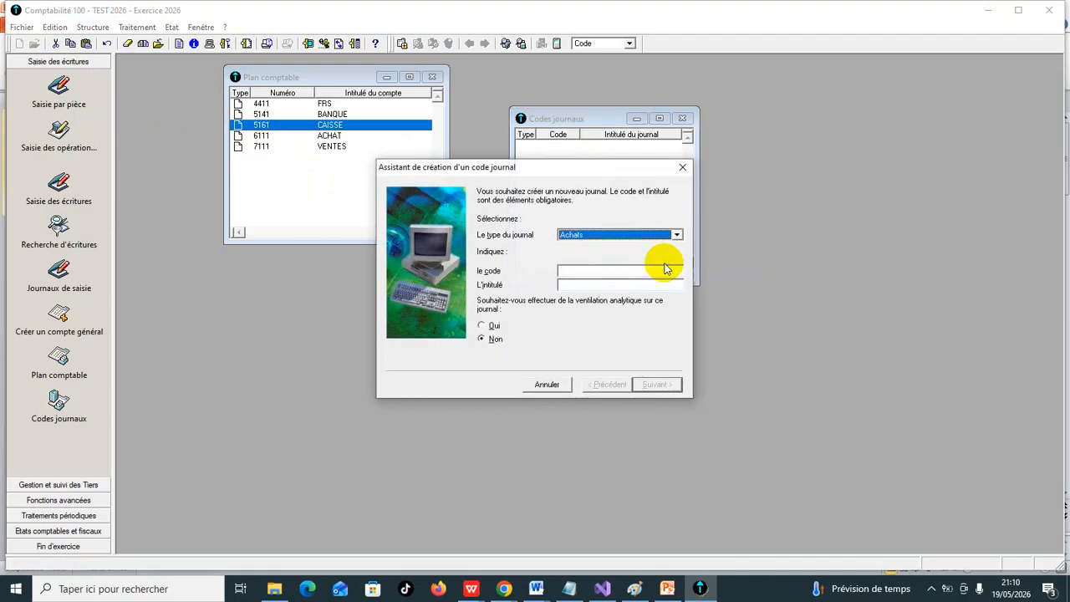
click(677, 236)
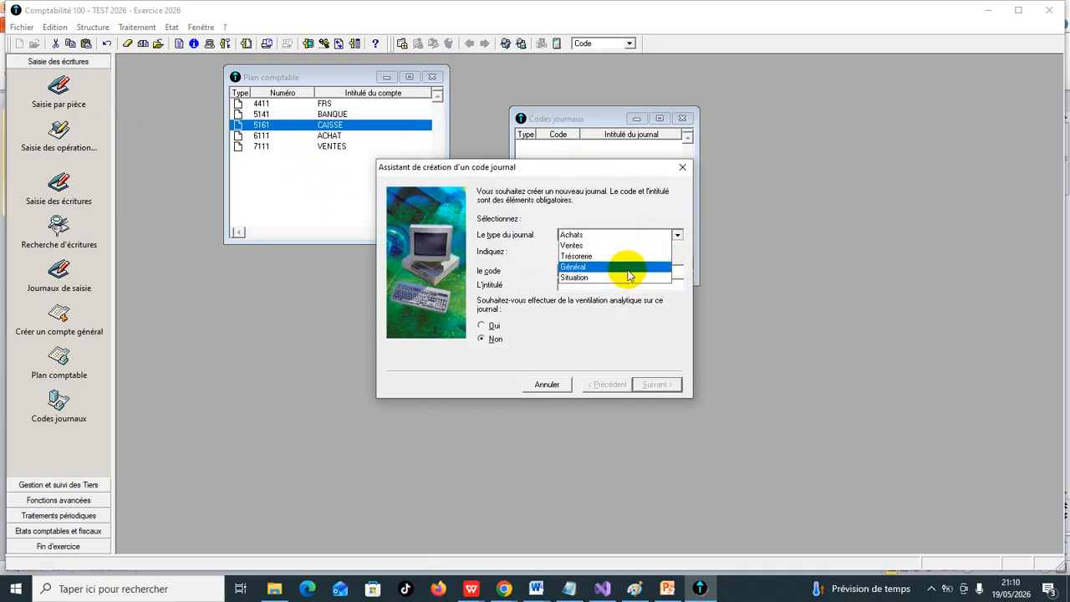
click(738, 257)
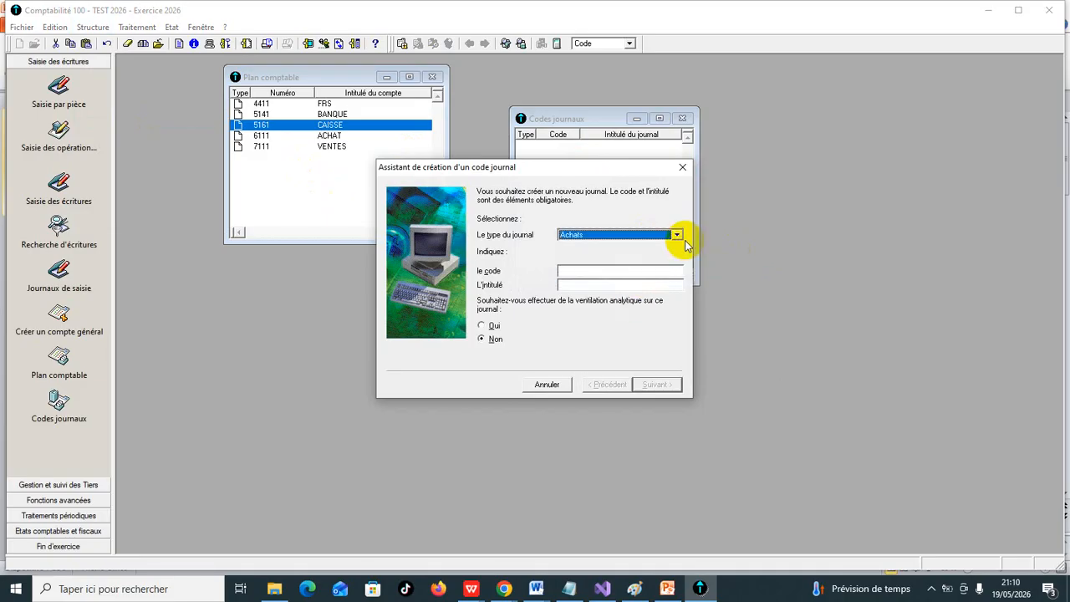
- Give the Achats journal code 01 and title ACHAT, and validate it with continuous numbering per journal so that another can be created
click(657, 270)
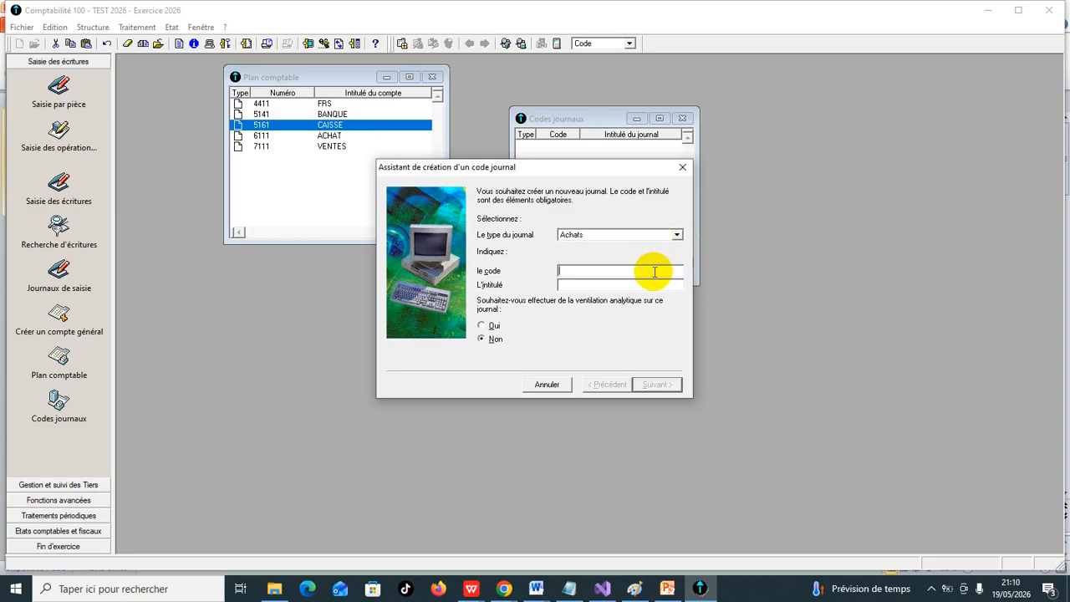
text(AC)
key(BackSpace)
text(01)
click(639, 288)
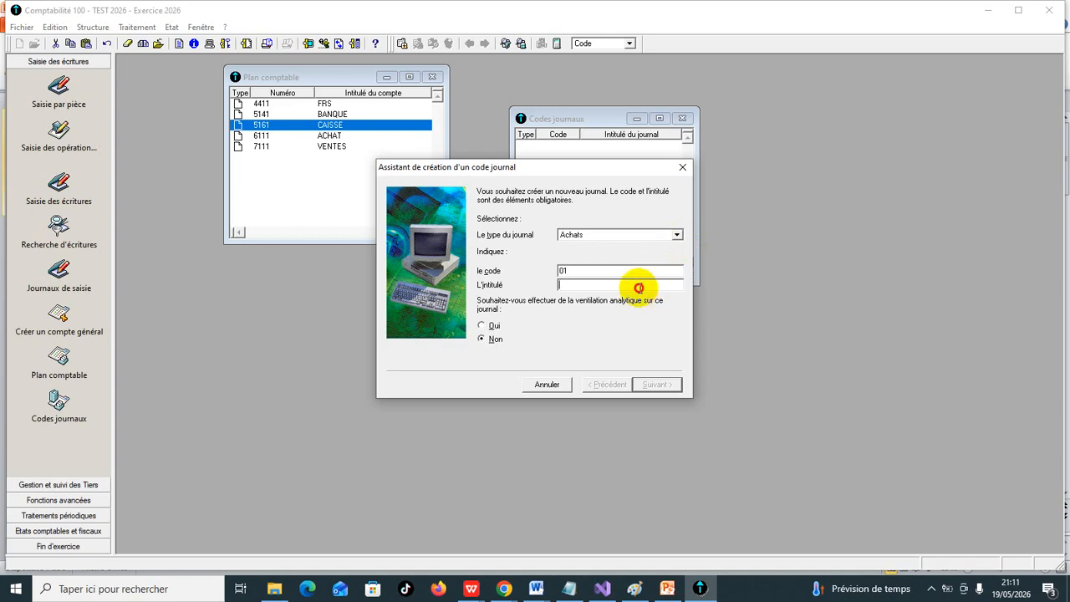
text(ACHAT)
click(672, 385)
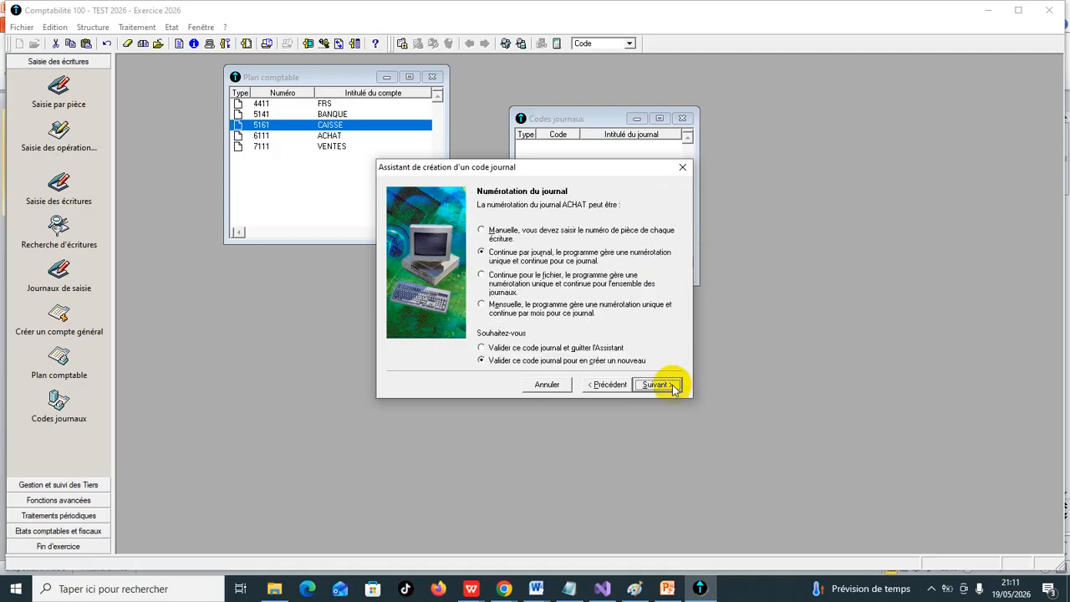
click(659, 383)
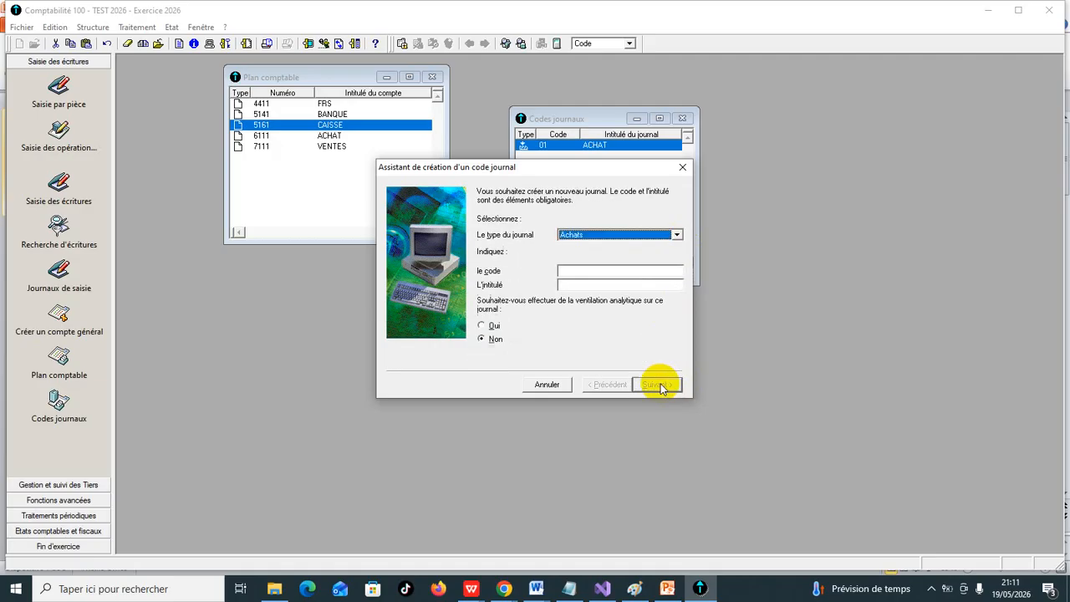
- Create a Ventes journal with code 02 and title VENTES, keeping continuous numbering per journal and validating it to create another
click(676, 235)
click(660, 253)
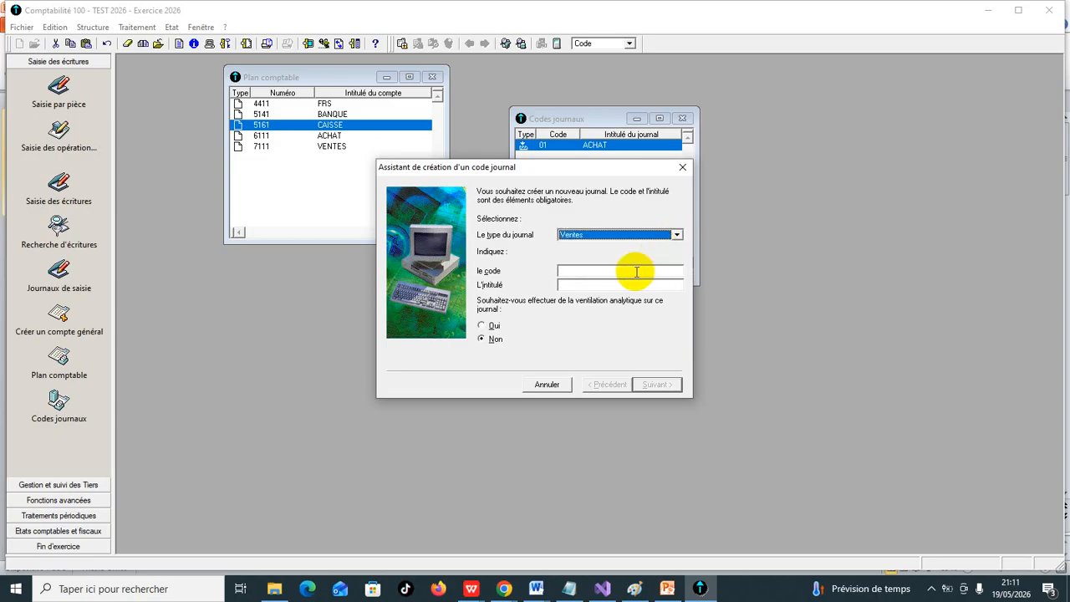
click(634, 271)
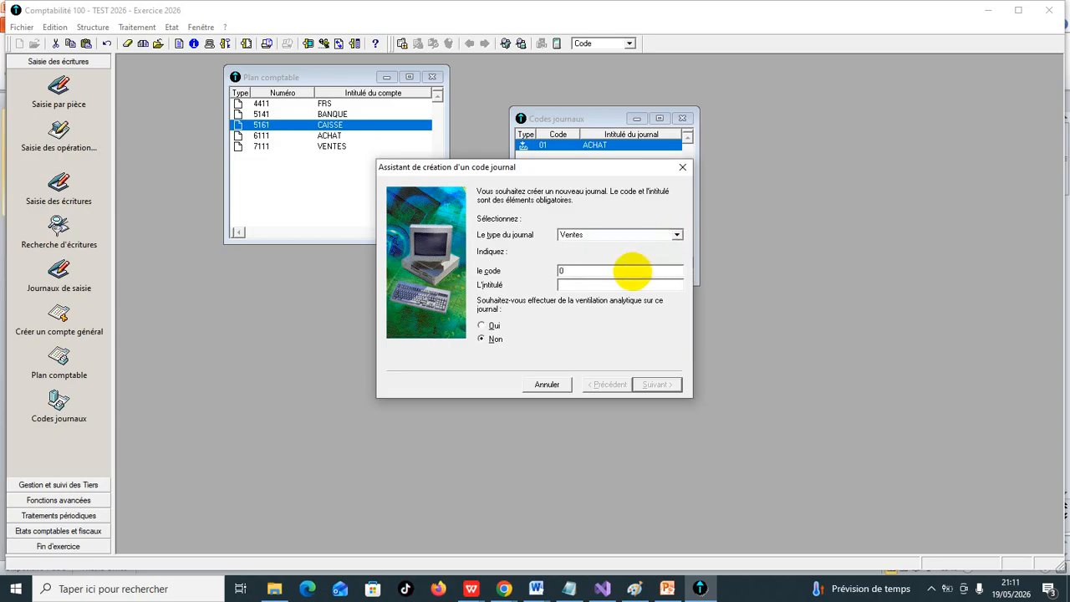
text(2)
click(613, 287)
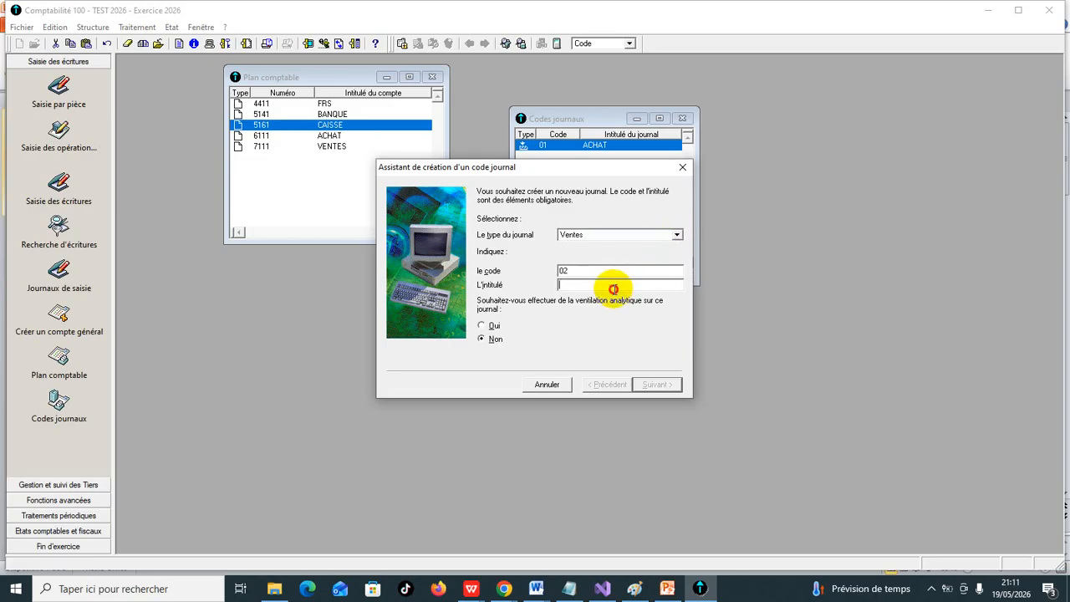
text(VENTES)
click(665, 386)
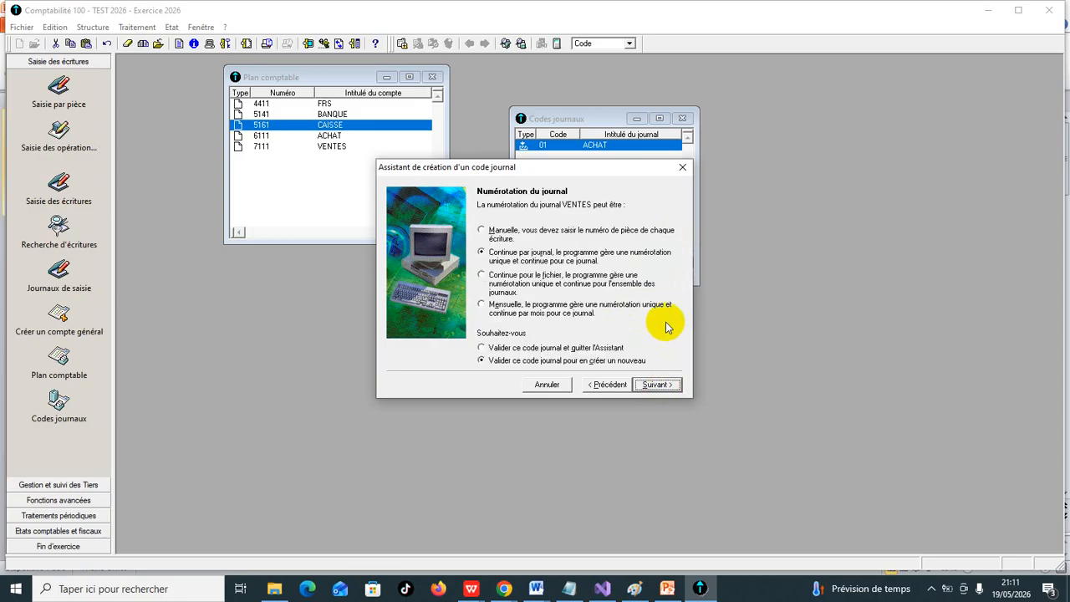
click(661, 384)
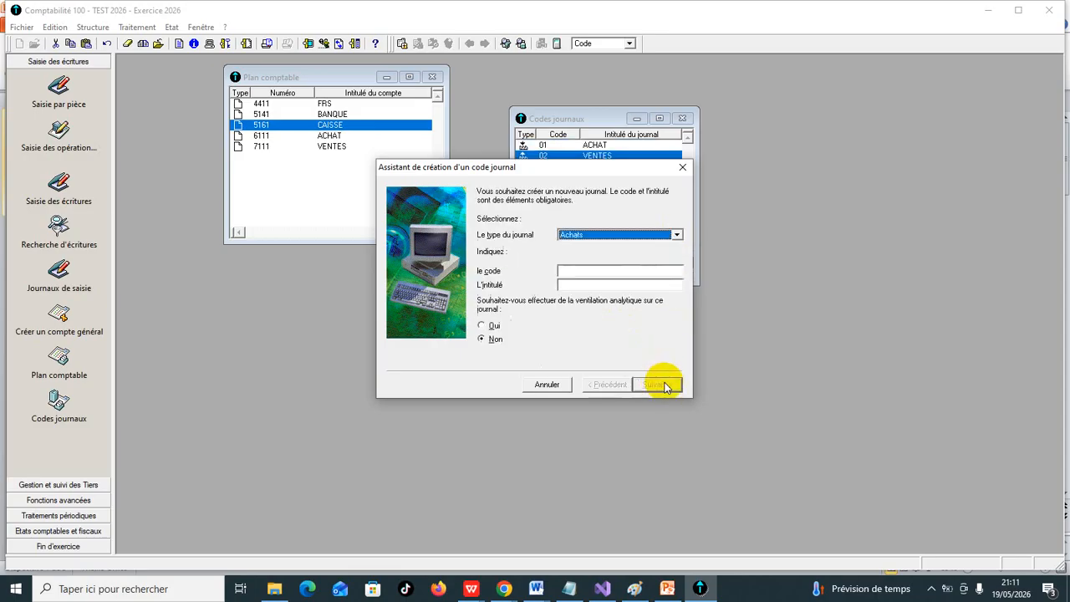
- Define a new Trésorerie journal with code 03 and title CAISSE, without analytical breakdown
click(676, 234)
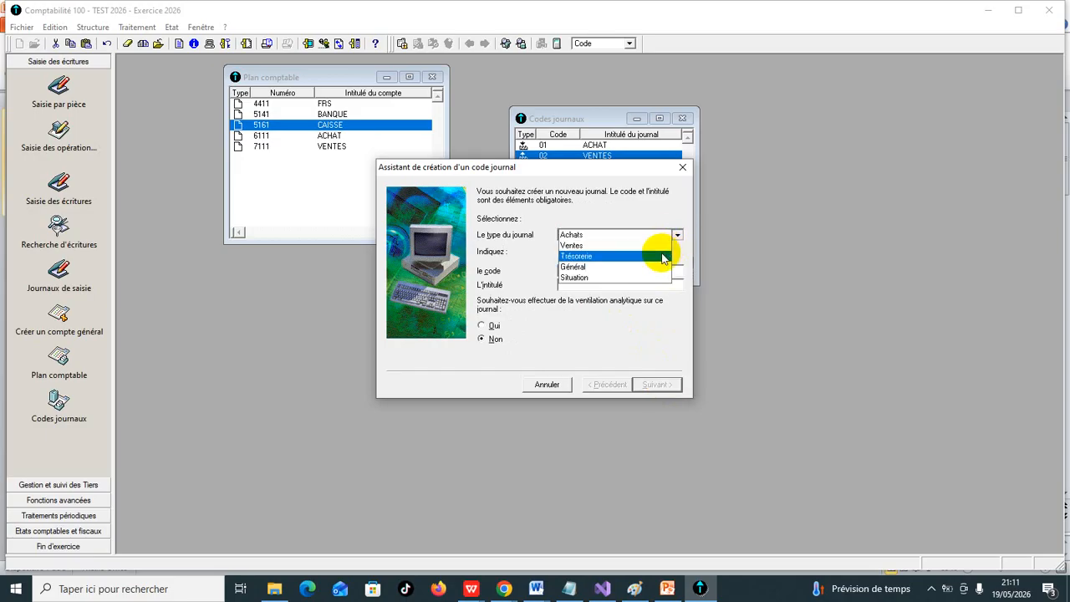
click(662, 257)
click(656, 268)
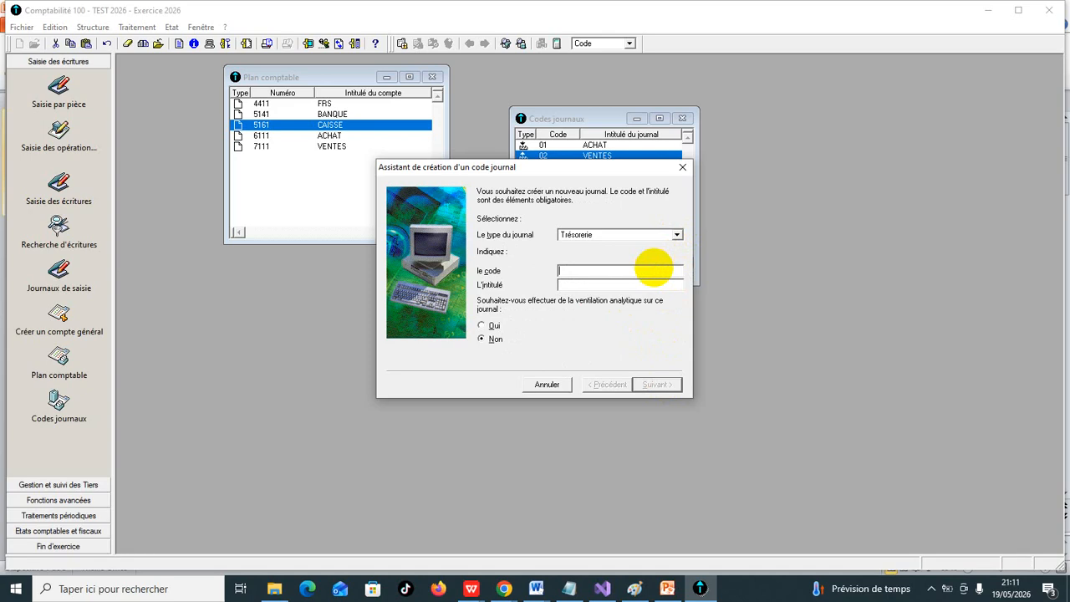
text(3)
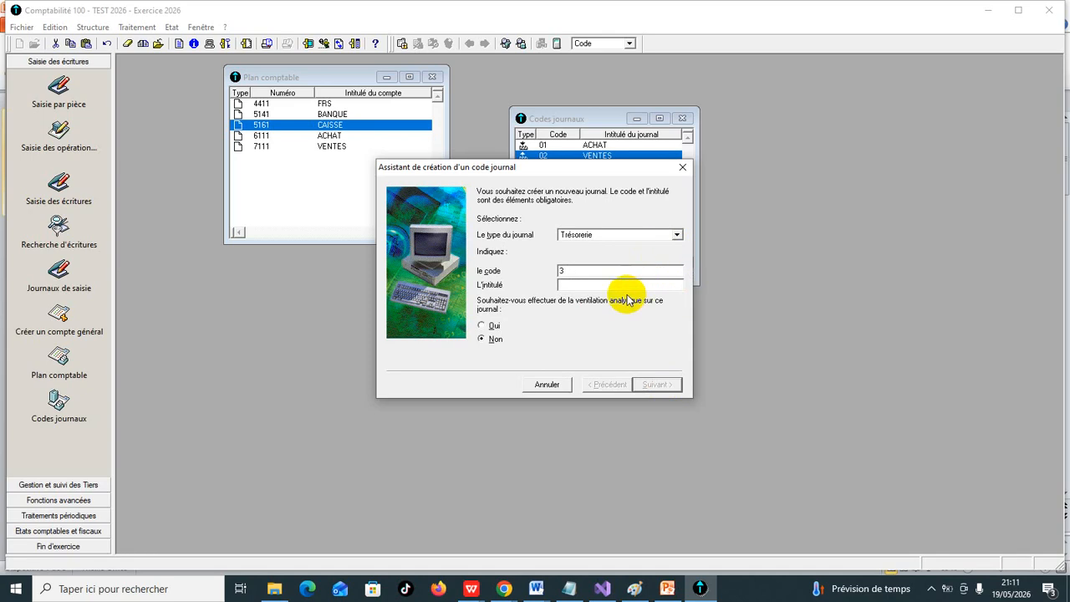
key(BackSpace)
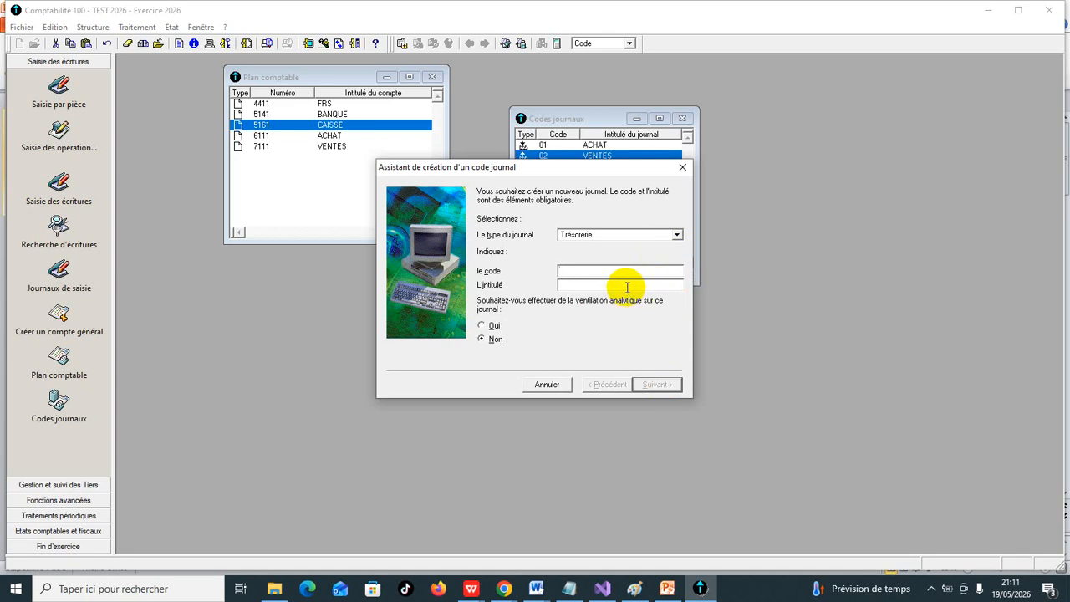
text(03)
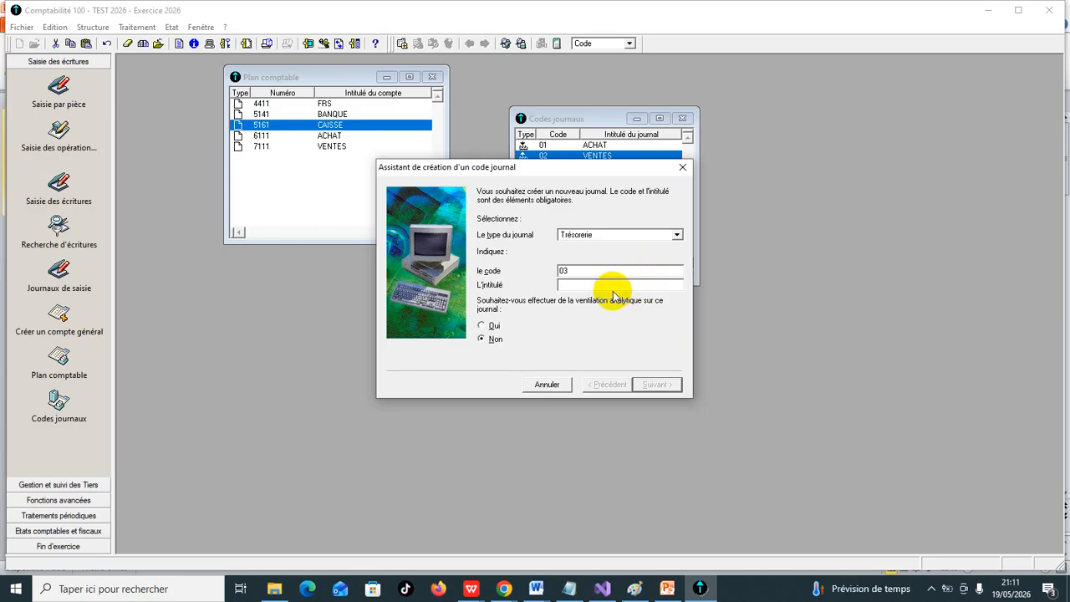
click(591, 283)
text(C)
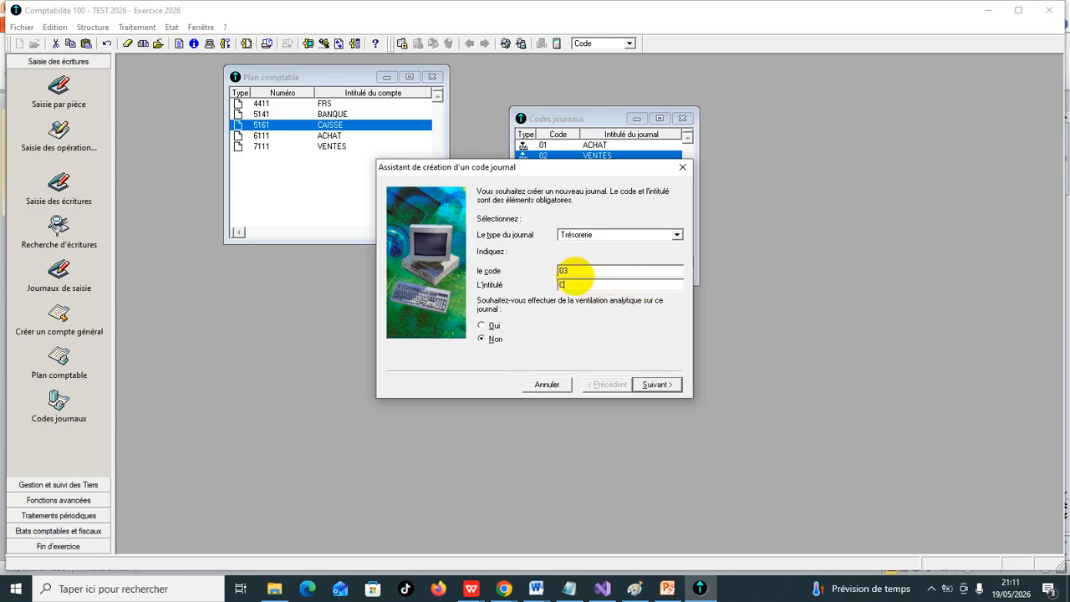
text(AISSE)
click(647, 386)
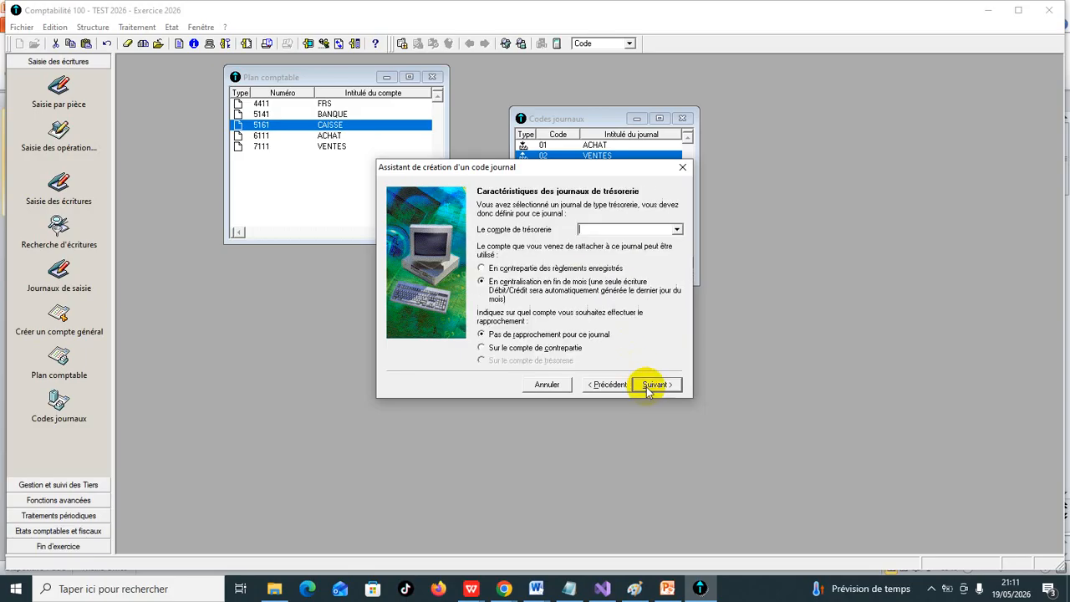
- Attach treasury account 5141 to journal 03 and validate it with continuous numbering per journal so that another can be created
click(648, 230)
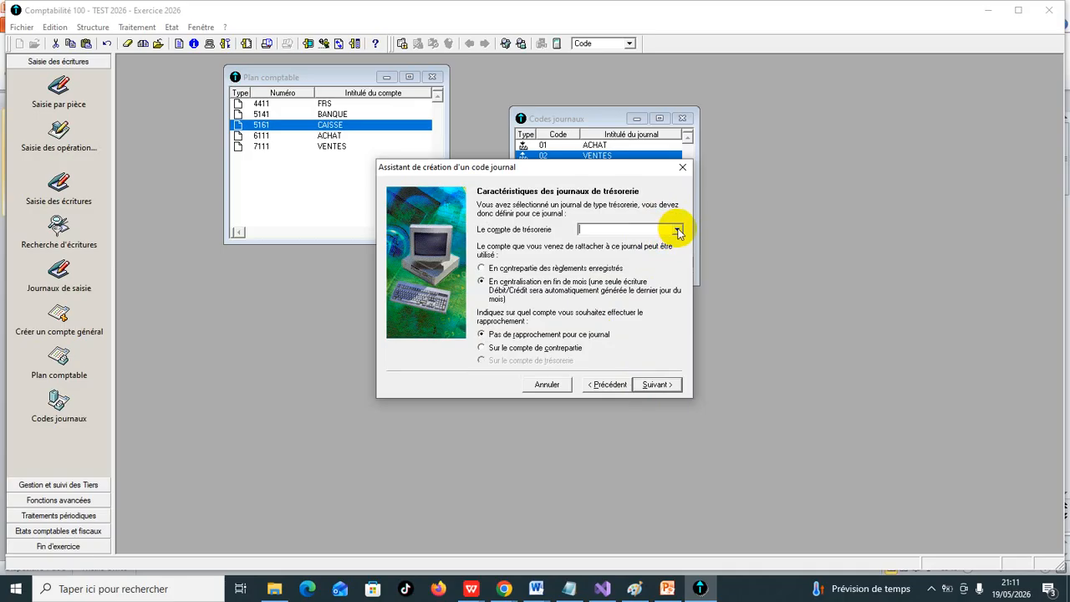
click(678, 231)
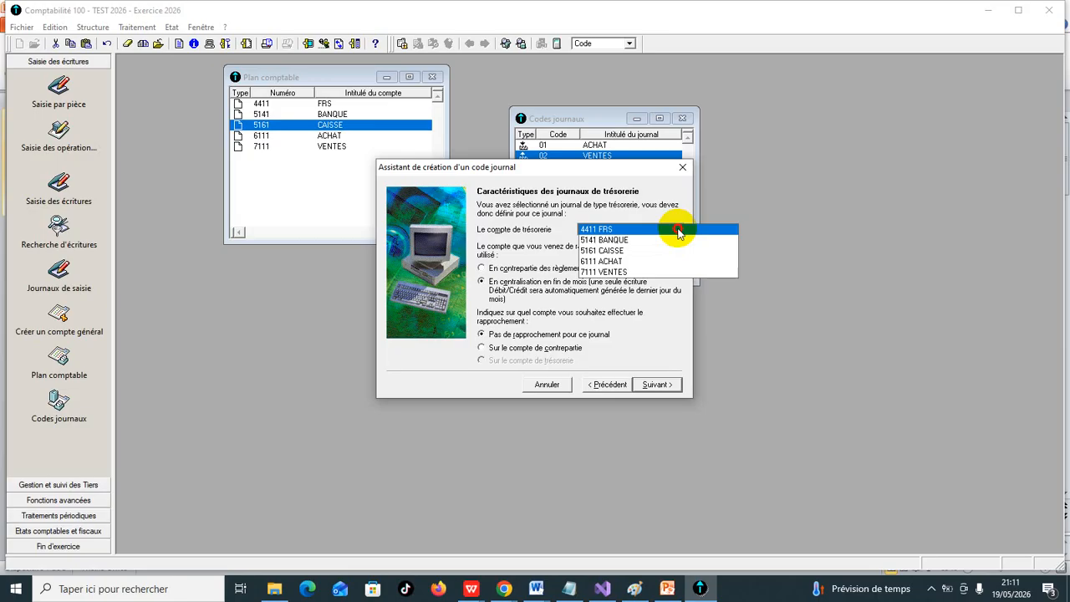
click(678, 240)
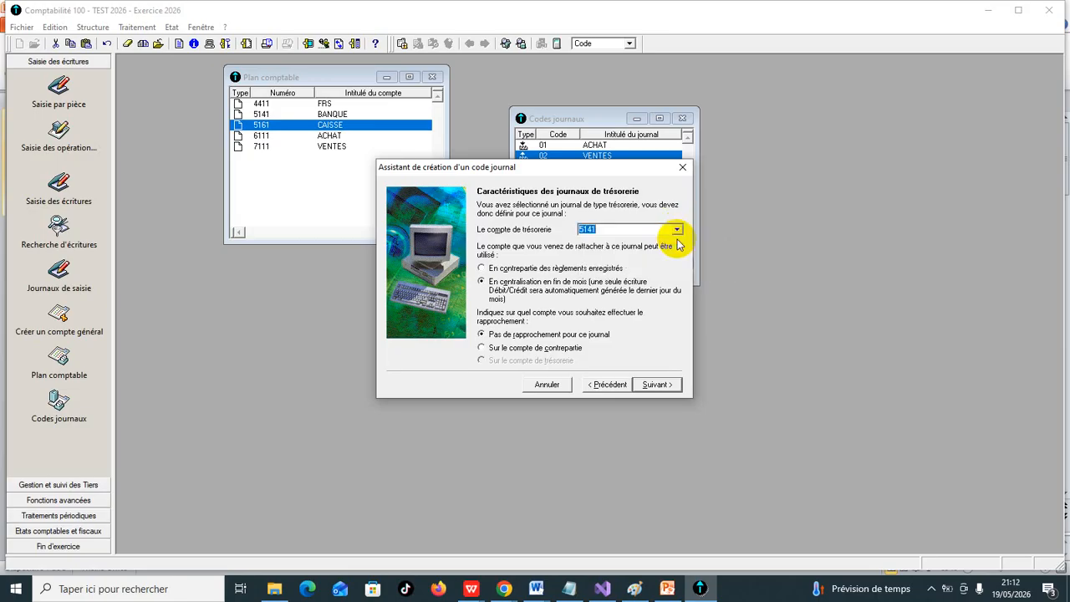
click(651, 386)
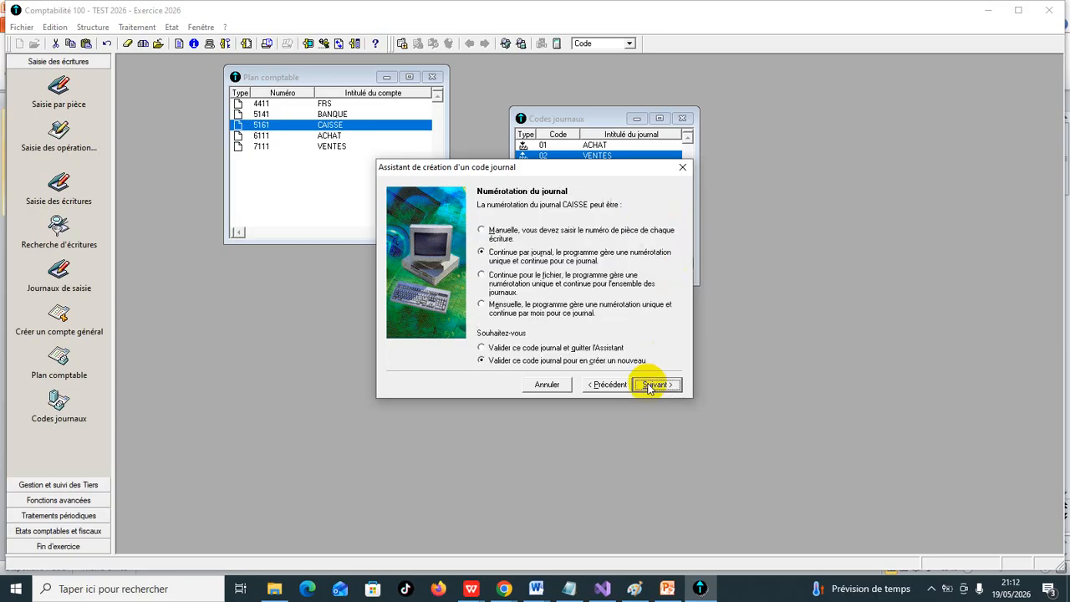
click(654, 384)
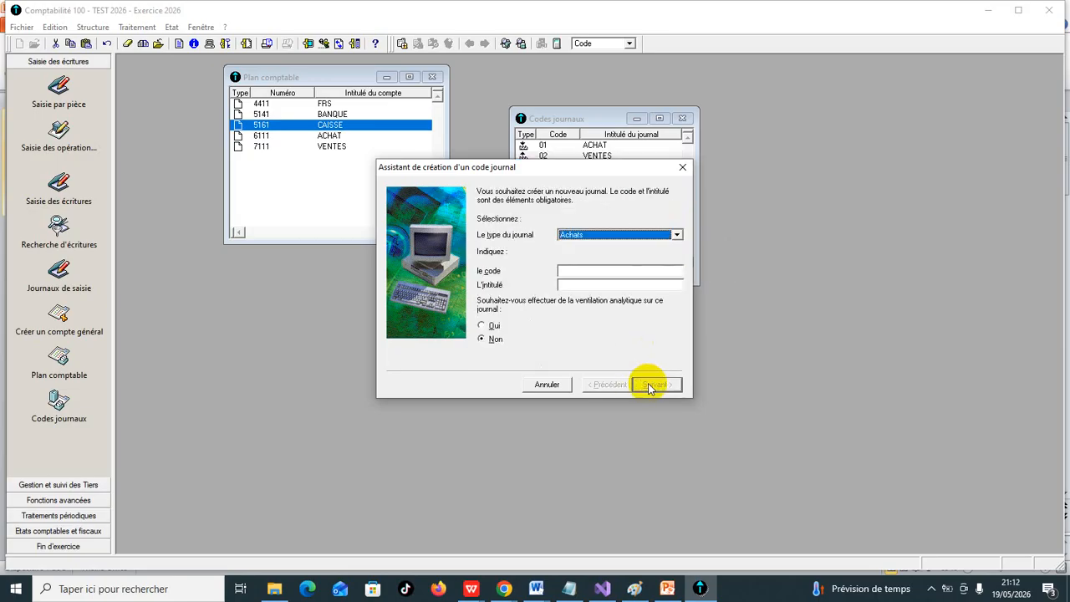
- Define another Trésorerie journal with code 04 and title CAISSE, without analytical breakdown
click(677, 235)
click(653, 255)
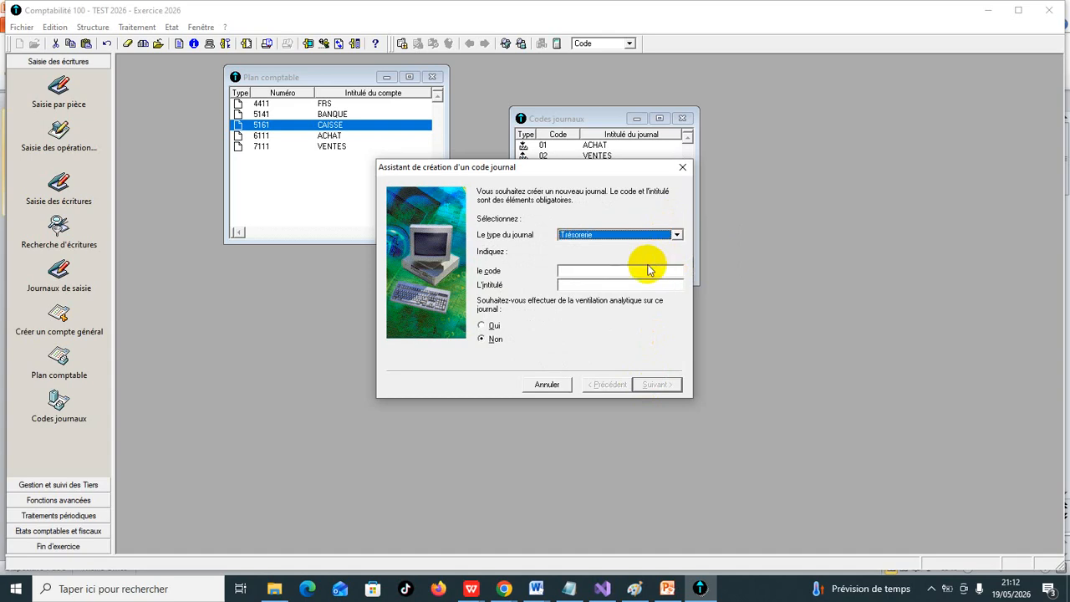
click(649, 268)
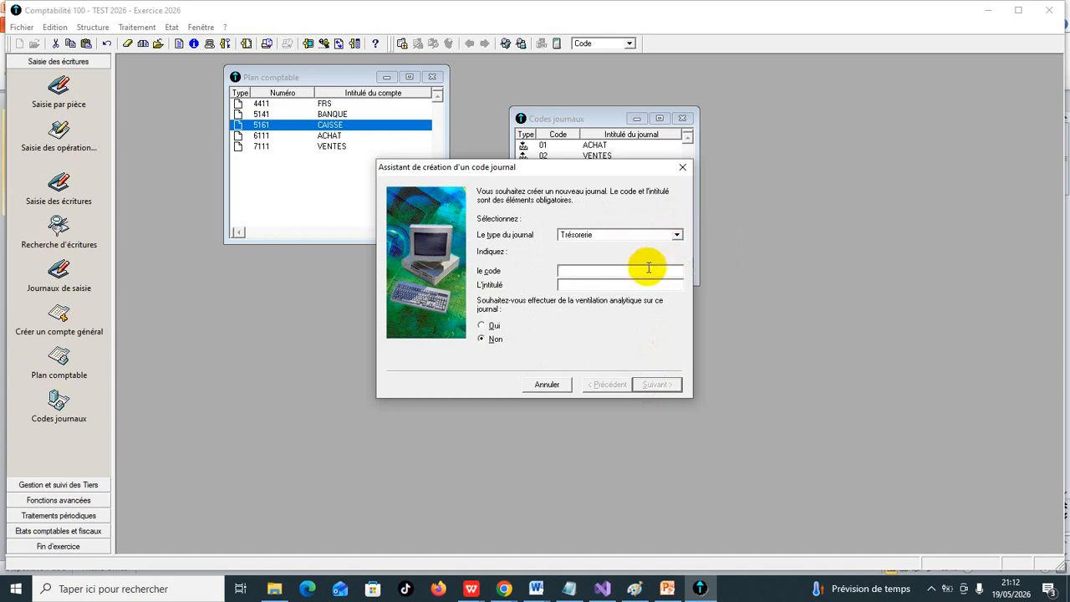
text(04)
click(625, 289)
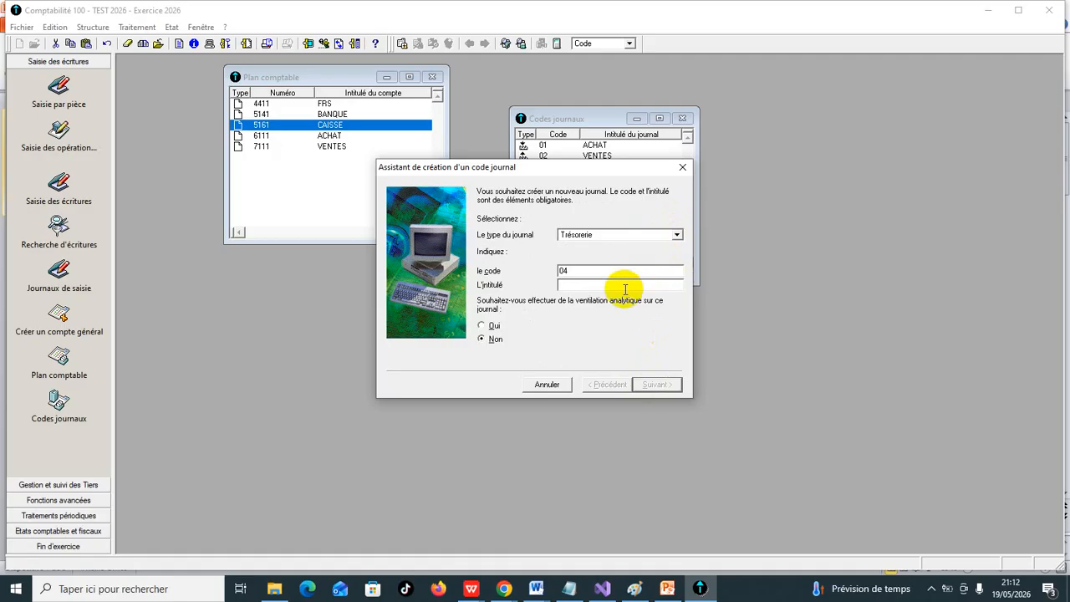
text(CAISSE)
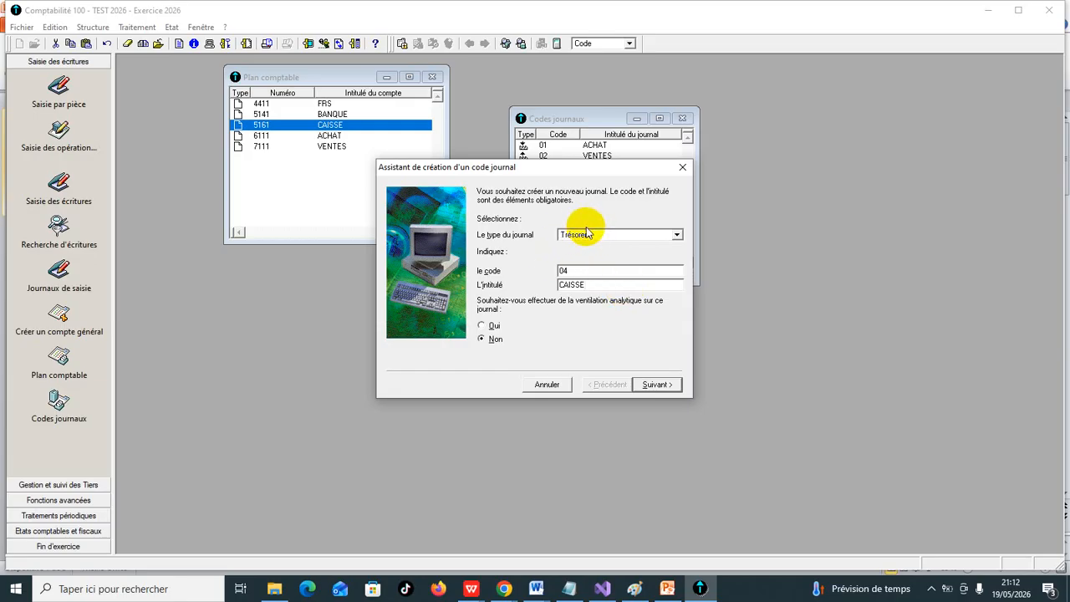
click(657, 381)
- Attach treasury account 5161 to journal 04 and validate it with continuous numbering per journal so that another can be created
click(677, 229)
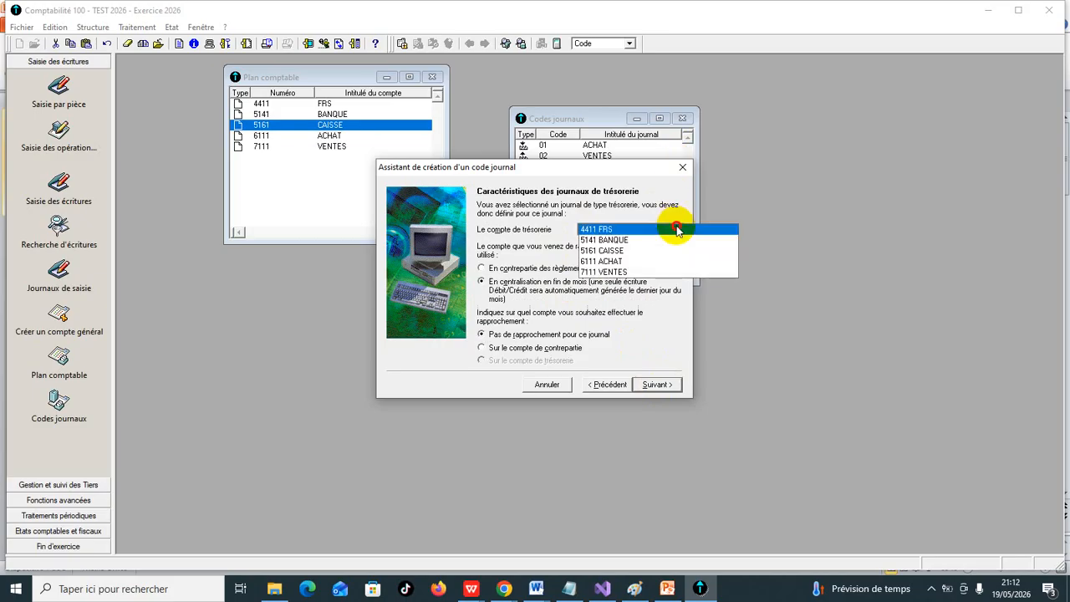
click(674, 252)
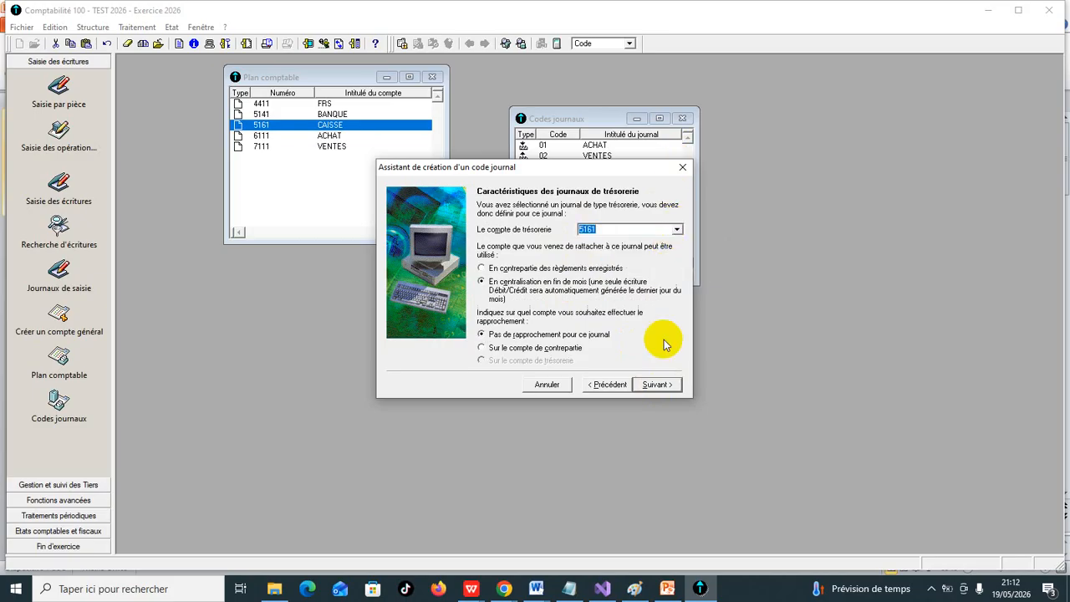
click(662, 385)
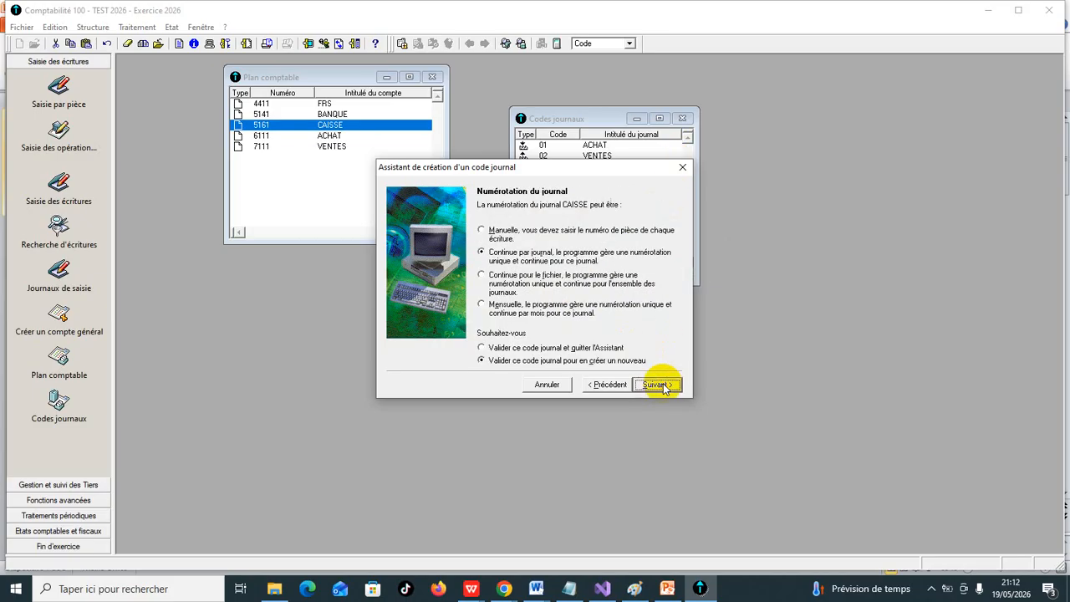
click(660, 385)
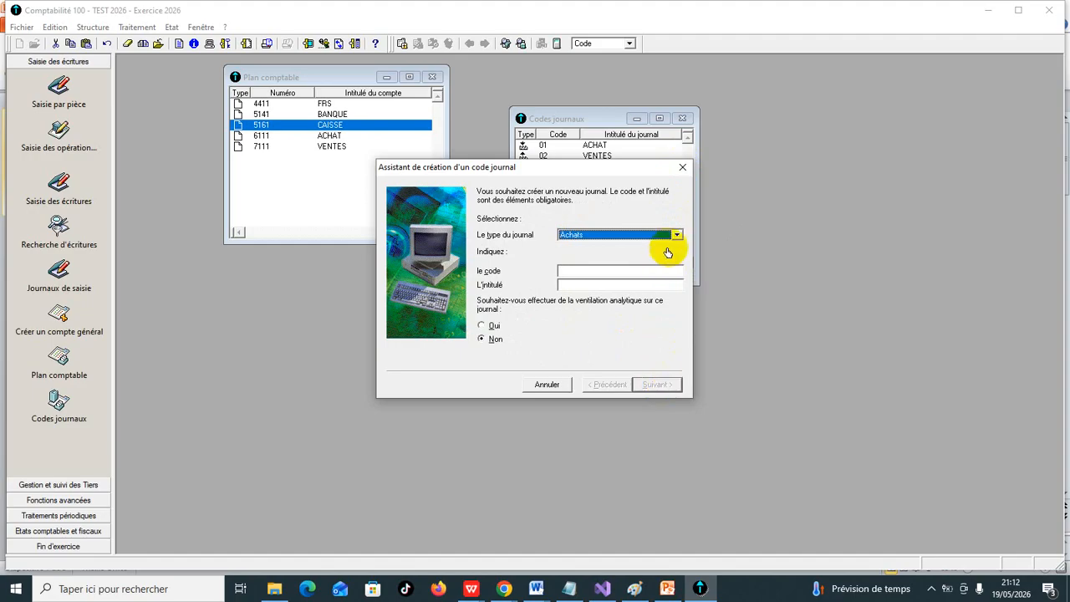
- Create a Général journal with code 05 and title OD, keeping continuous numbering per journal and validating it to create another
click(677, 234)
click(659, 268)
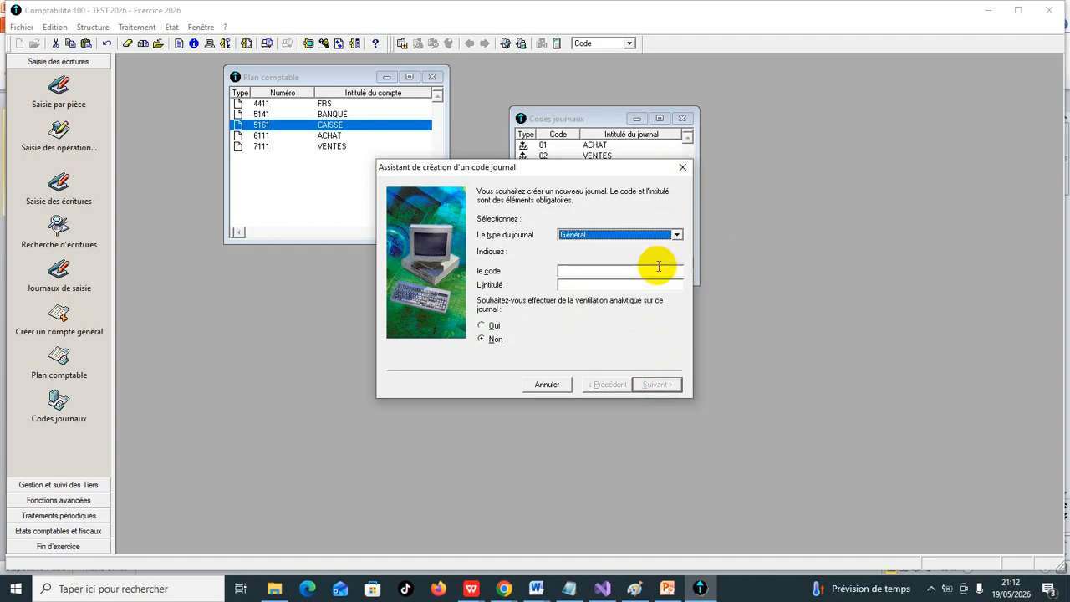
click(654, 270)
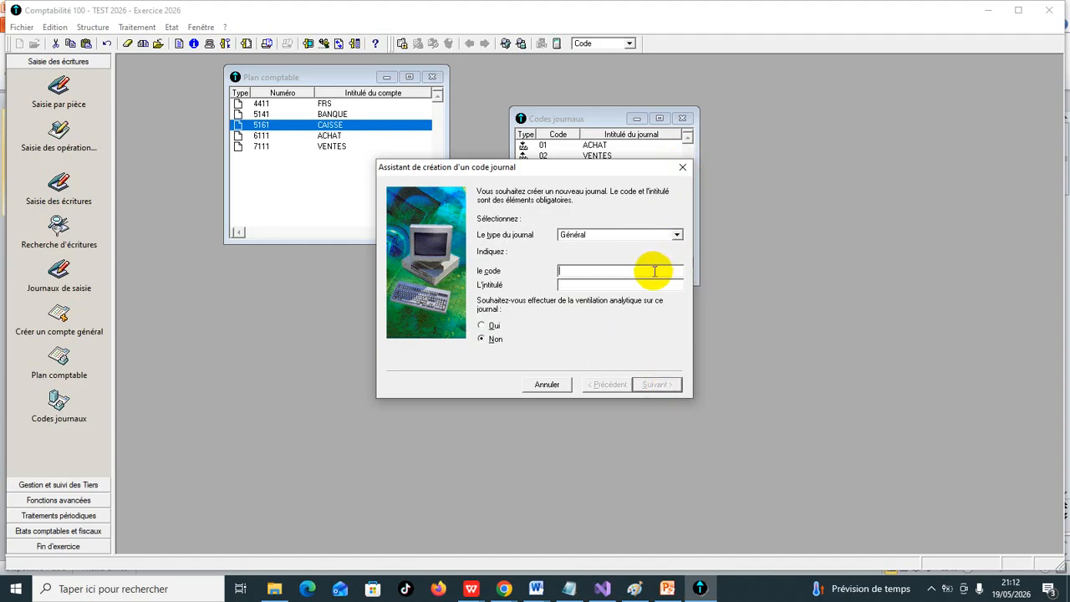
text(05)
click(590, 285)
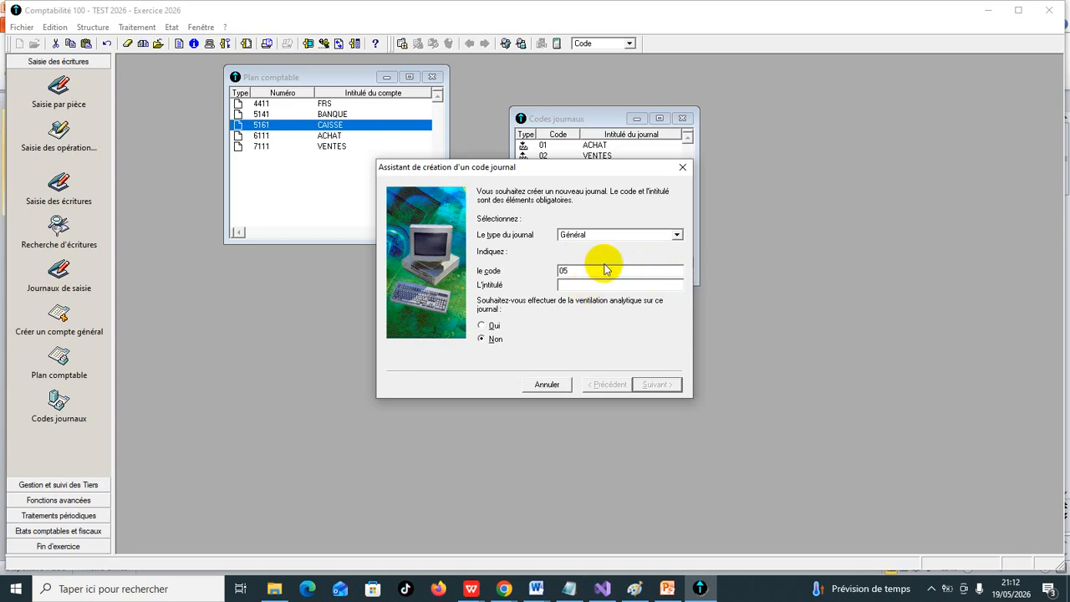
text(0)
text(D)
click(656, 384)
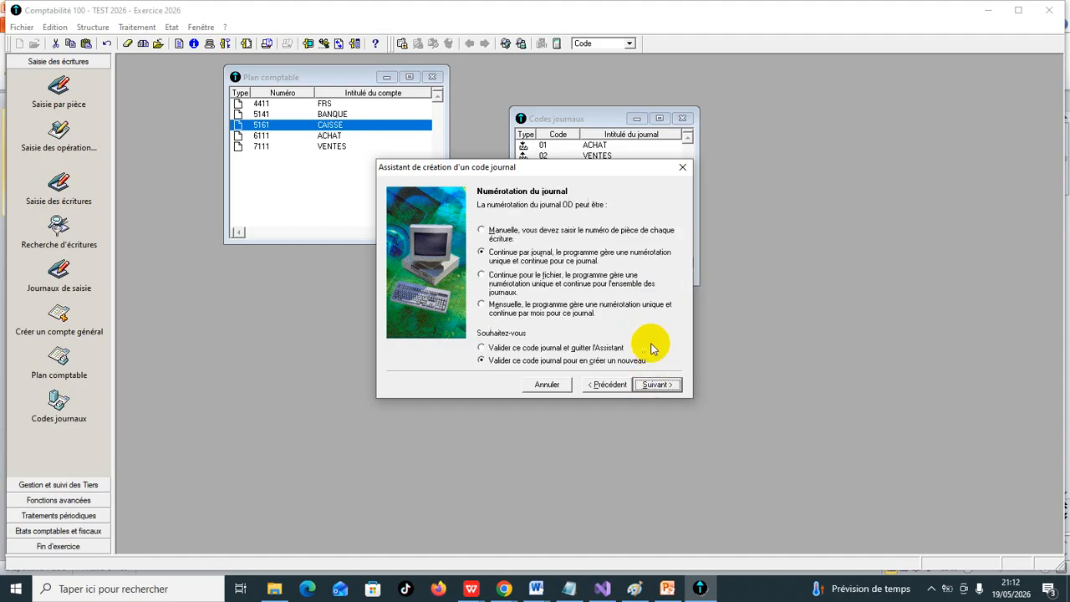
click(657, 383)
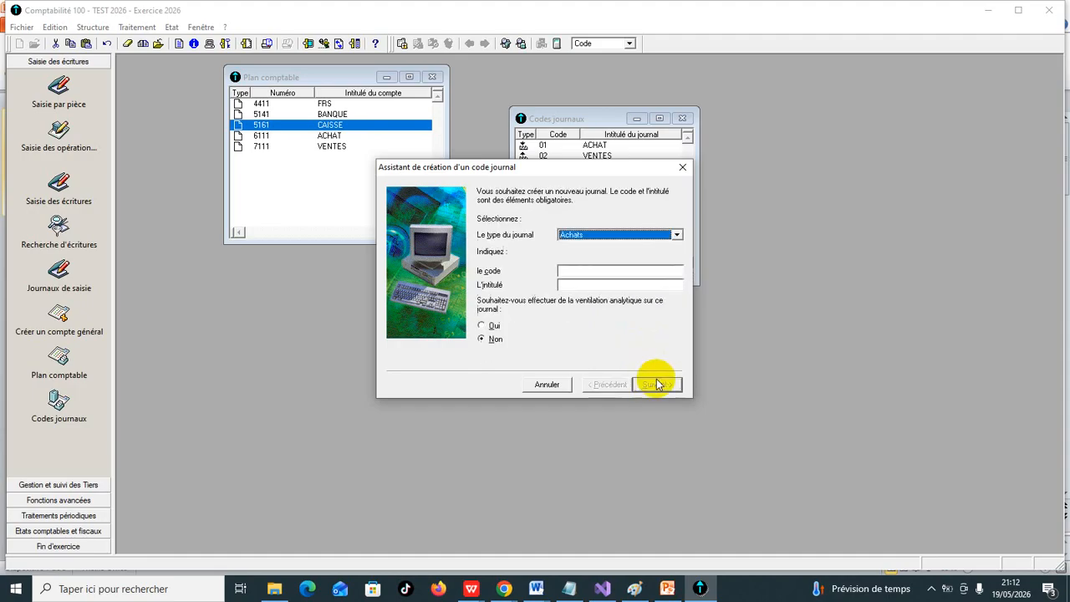
- Create a Situation journal with code 06 and title A N, numbered continuously per journal, then close the journal creation assistant
click(675, 235)
click(645, 278)
click(641, 283)
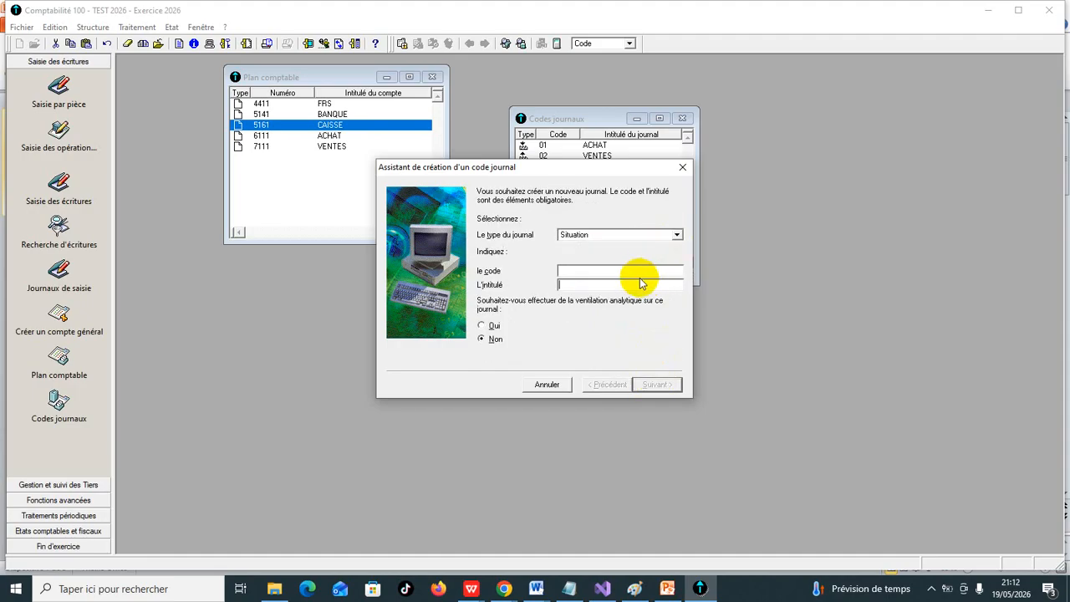
click(636, 271)
text(06)
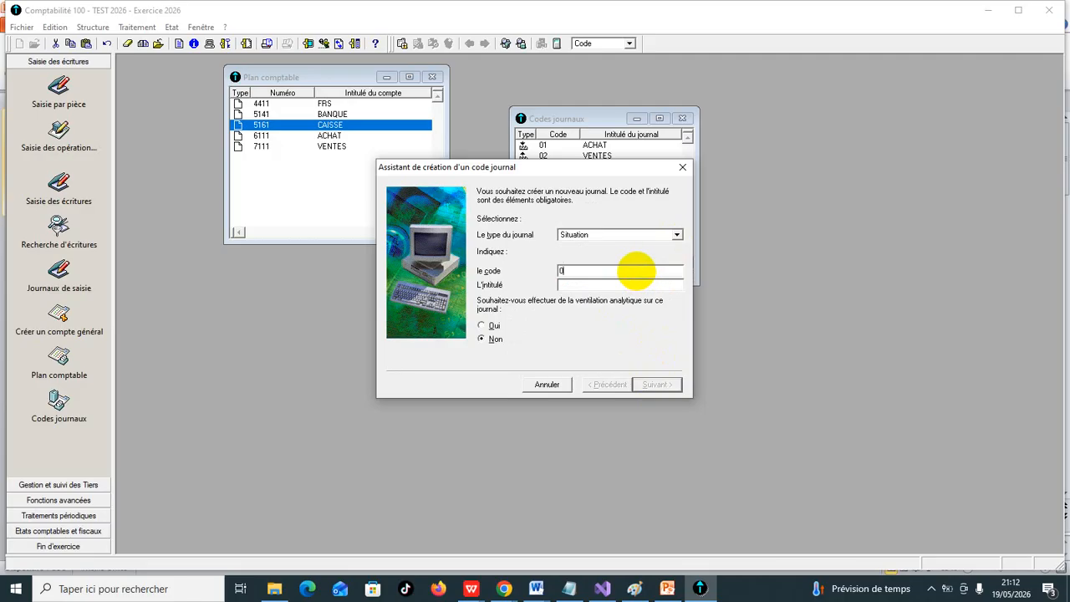
click(606, 284)
text(A N)
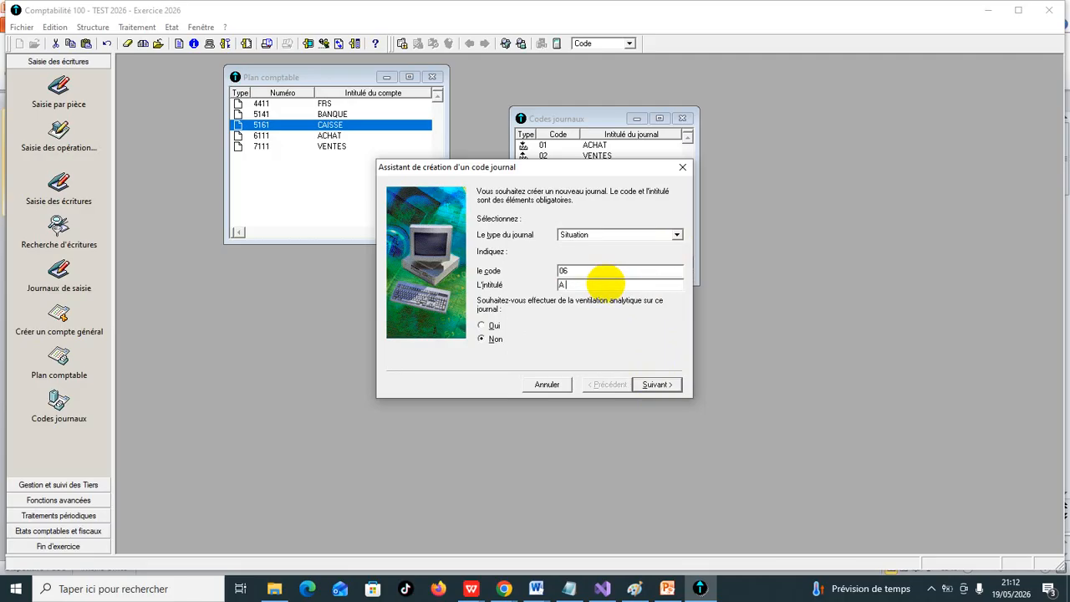
click(669, 387)
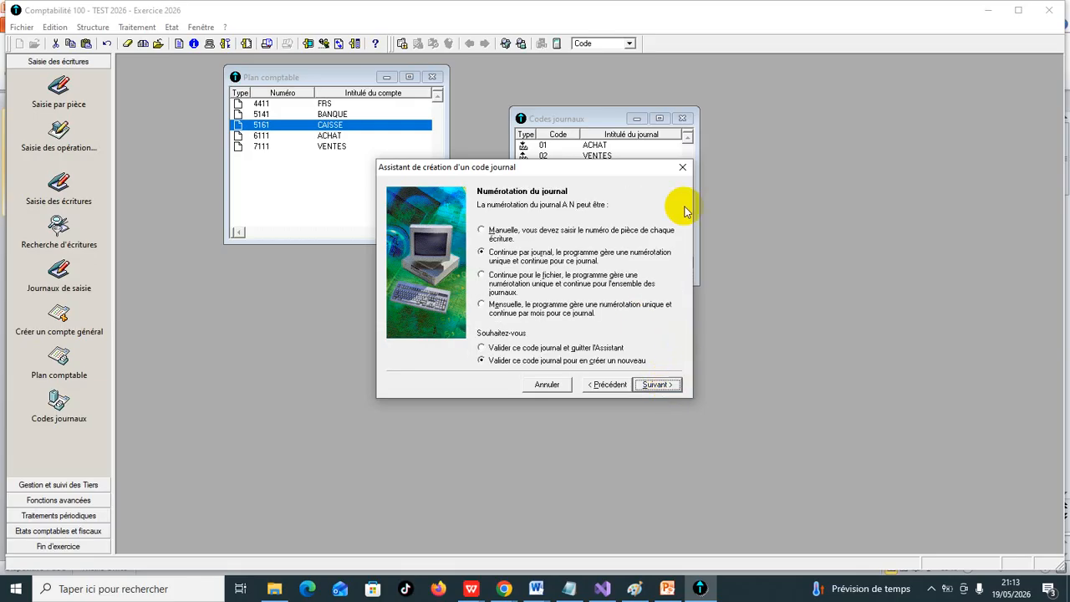
click(668, 385)
click(681, 167)
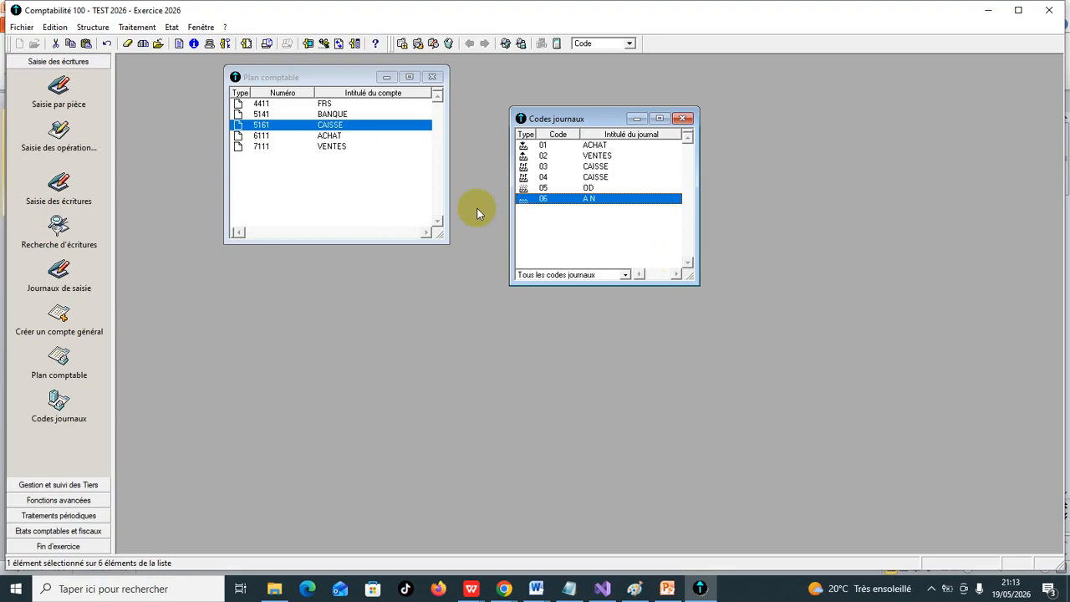
- Open the list of entry journals (Journaux de saisie) by period and journal code
click(137, 27)
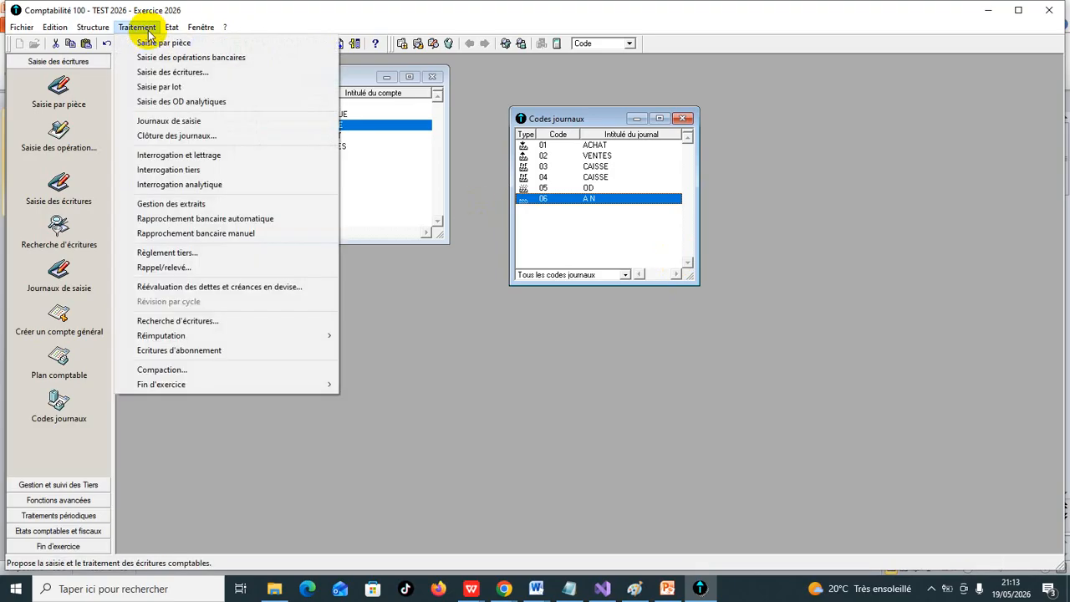
click(166, 123)
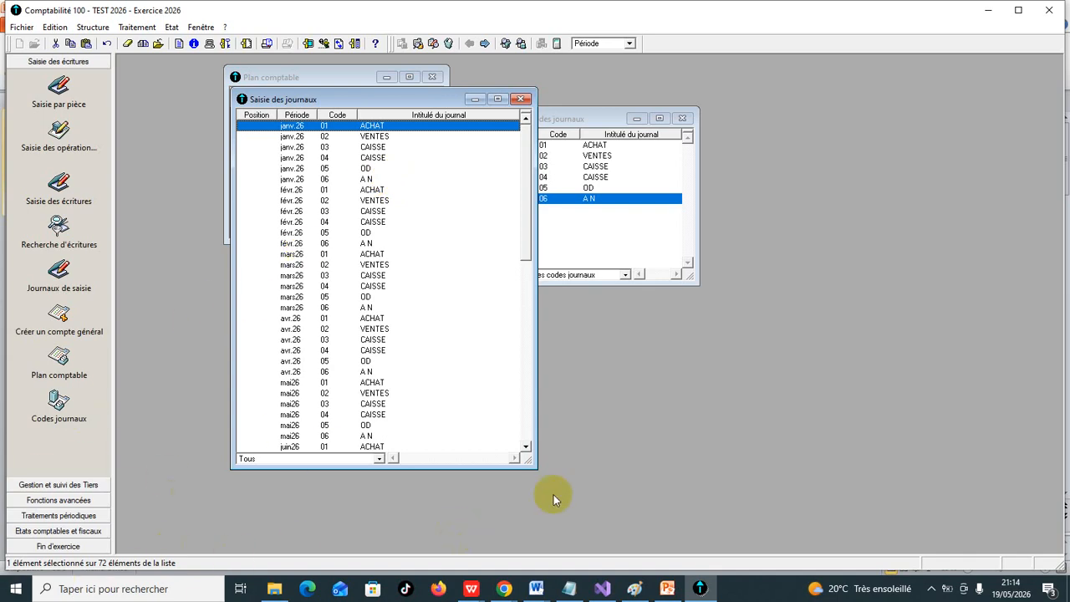
key(alt)
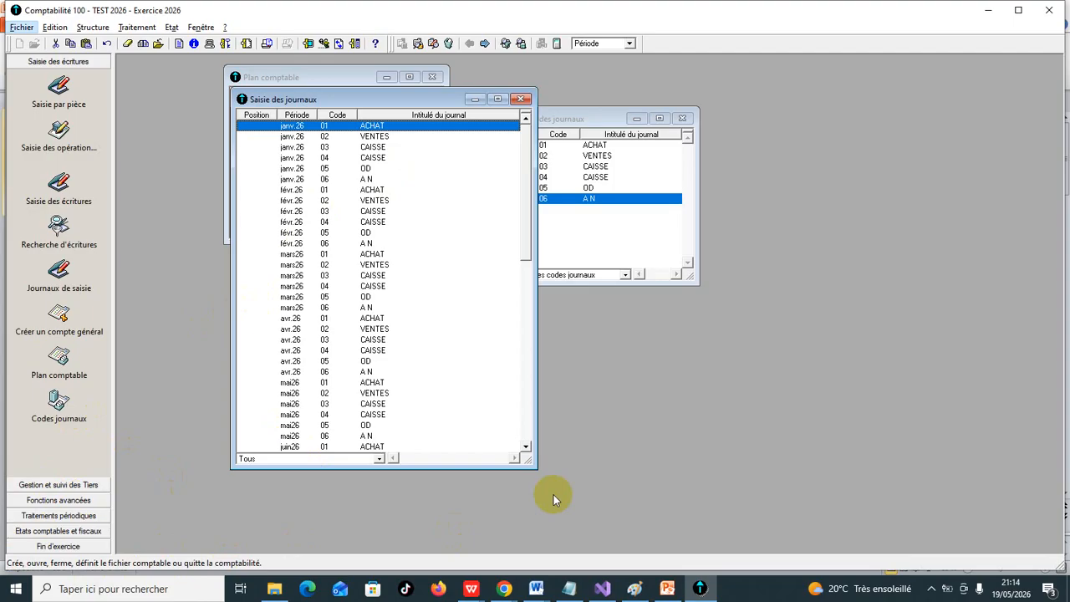